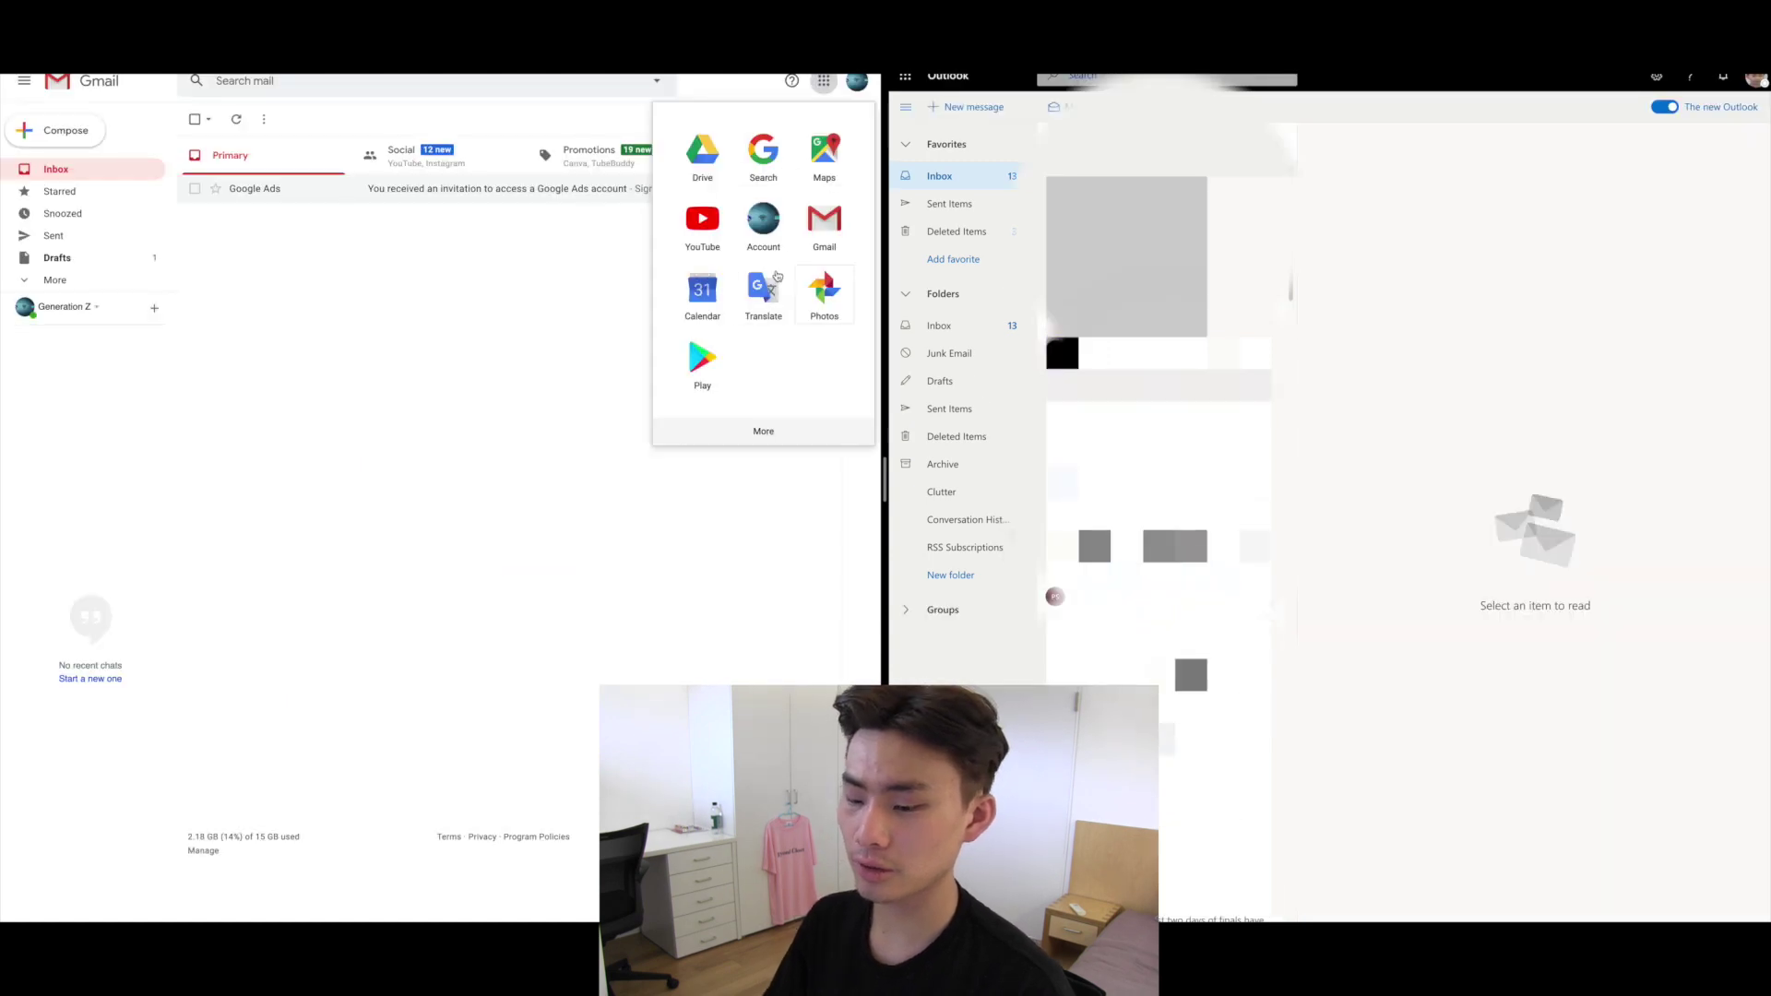
# Step: Browse the expanded Google apps list twice, then dismiss the launcher to return to the inbox
pyautogui.click(782, 430)
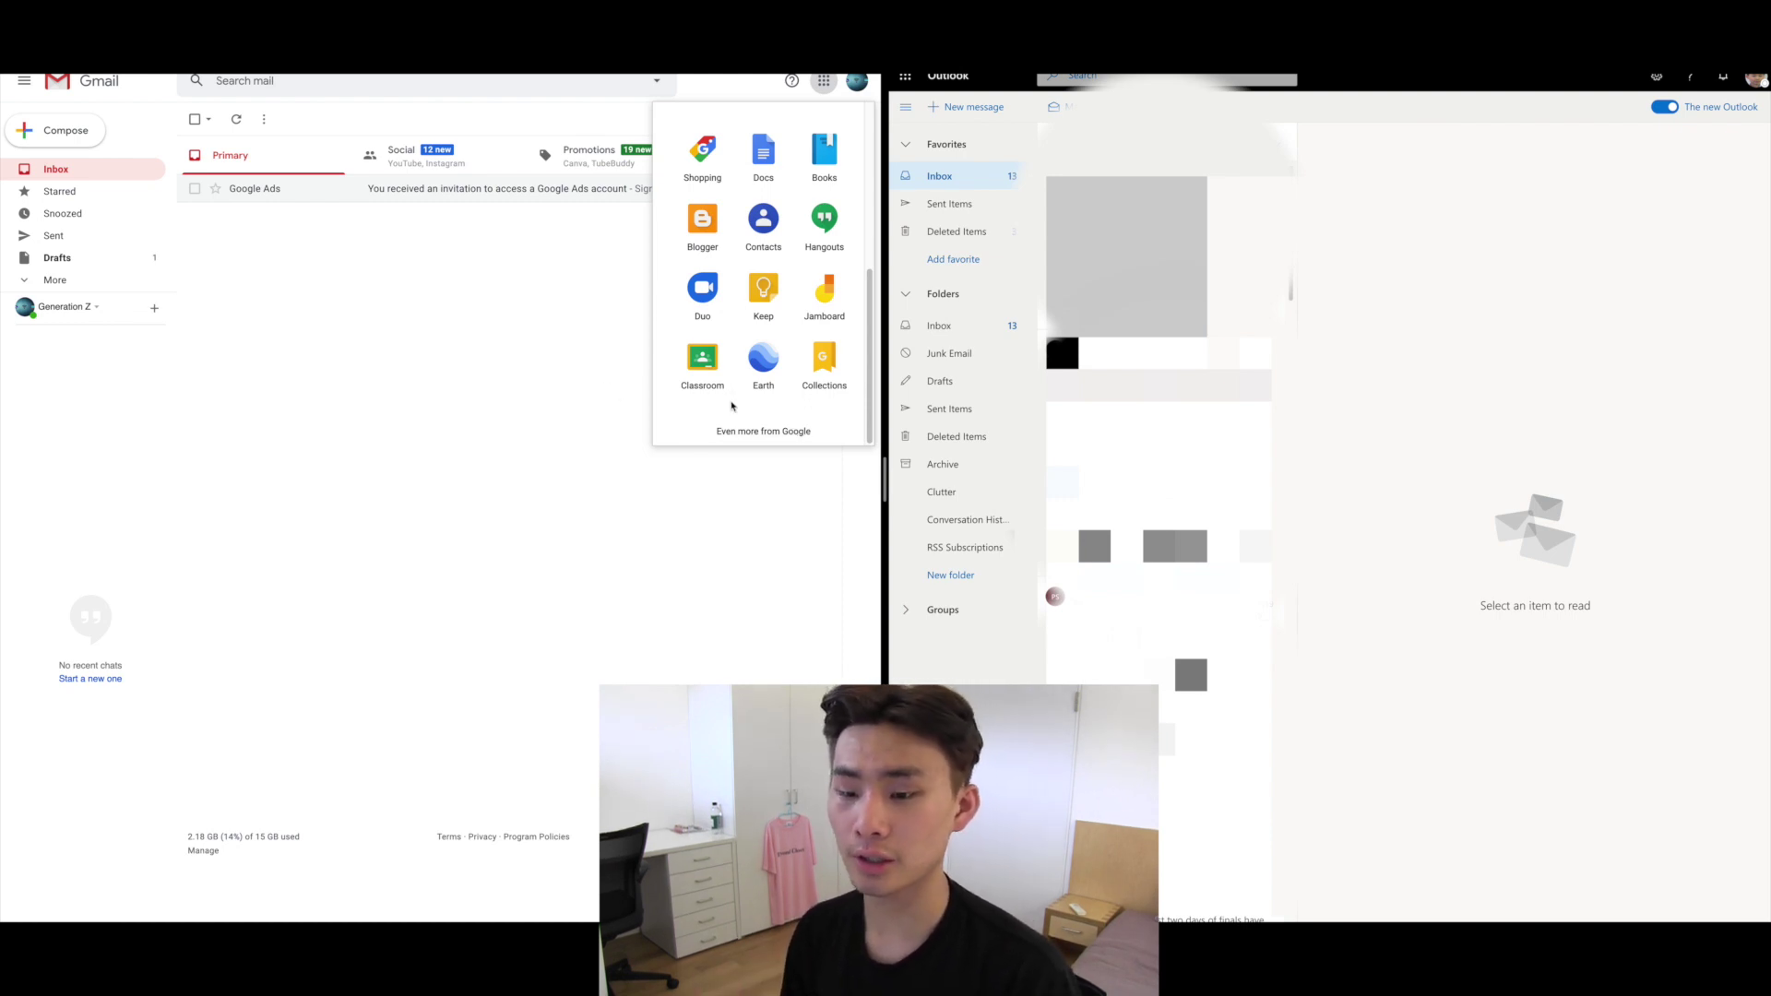
pyautogui.click(595, 371)
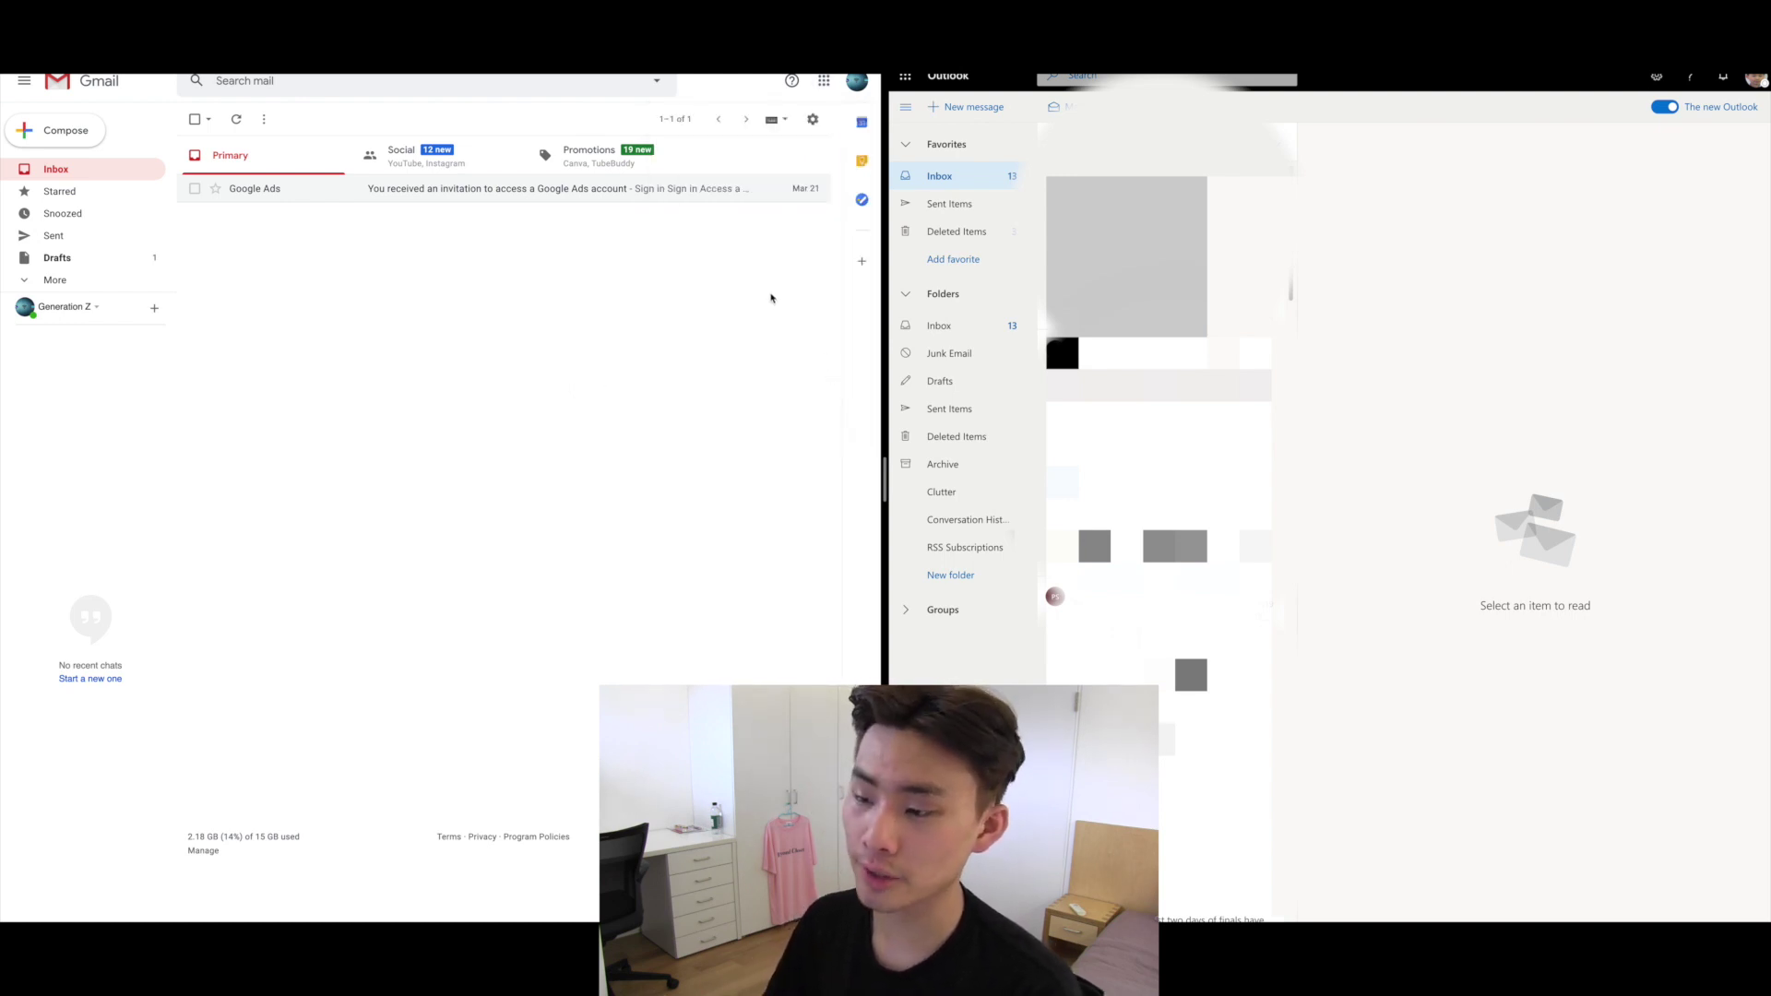
pyautogui.click(819, 81)
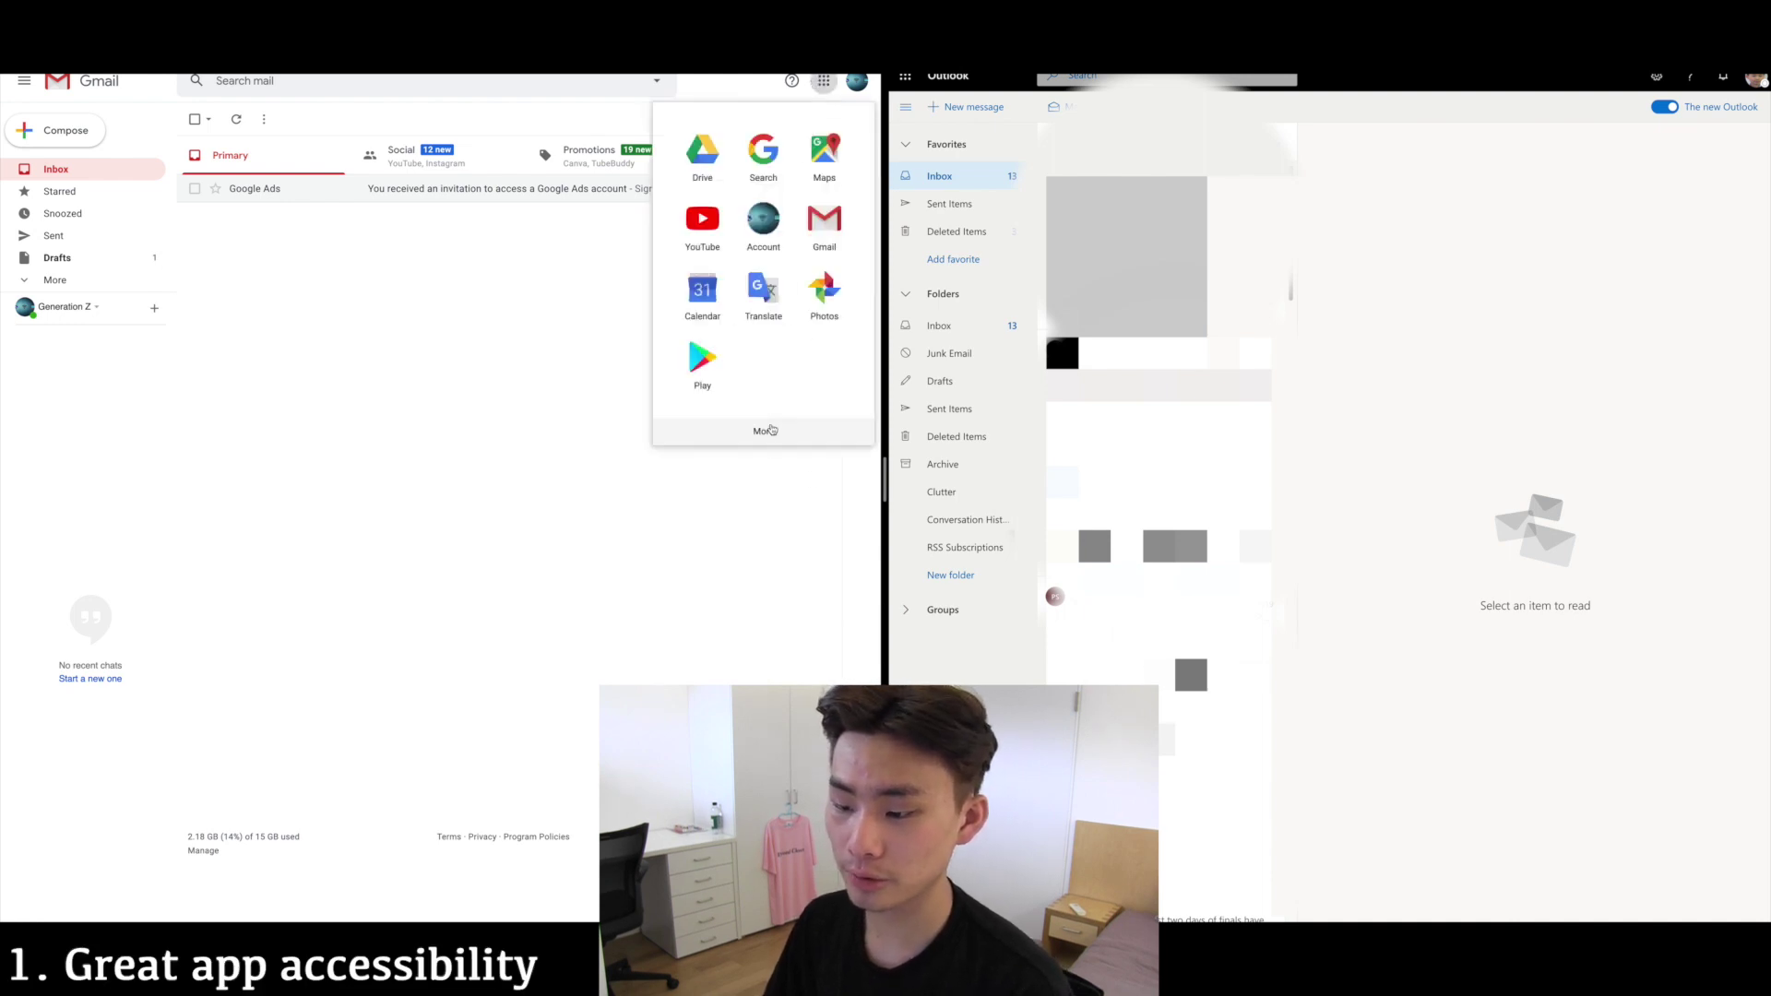
pyautogui.scroll(-3, 770, 388)
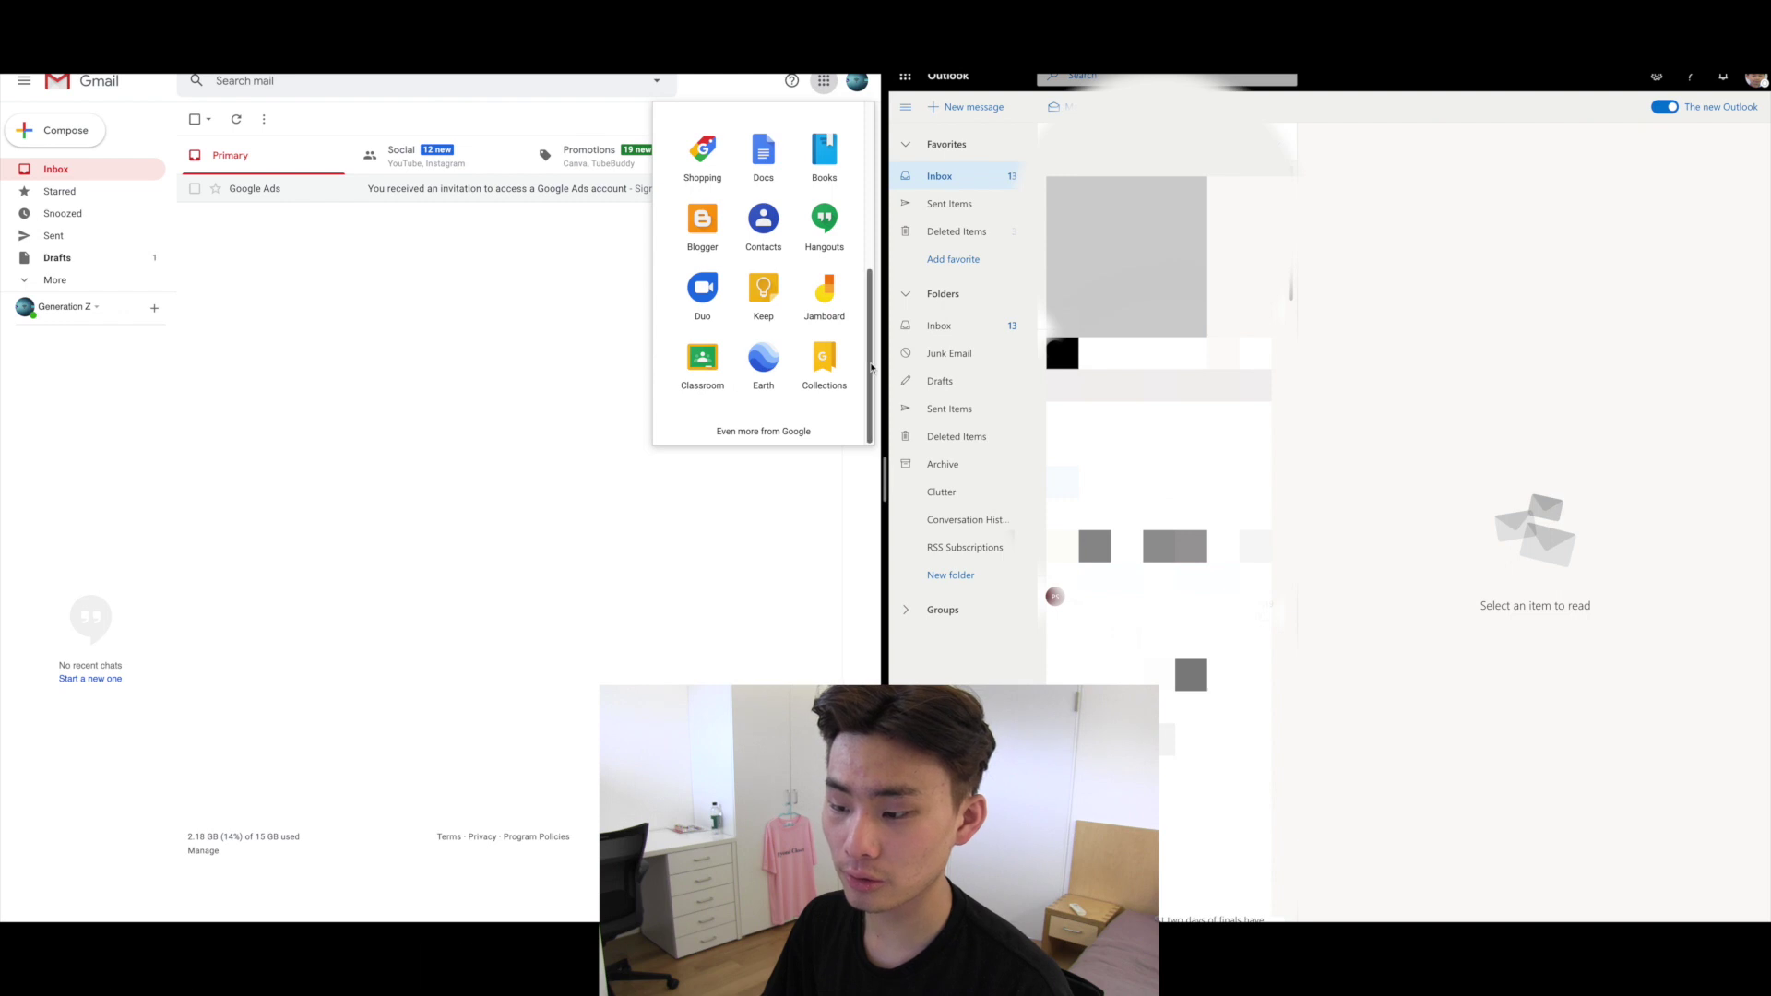
pyautogui.scroll(3, 803, 295)
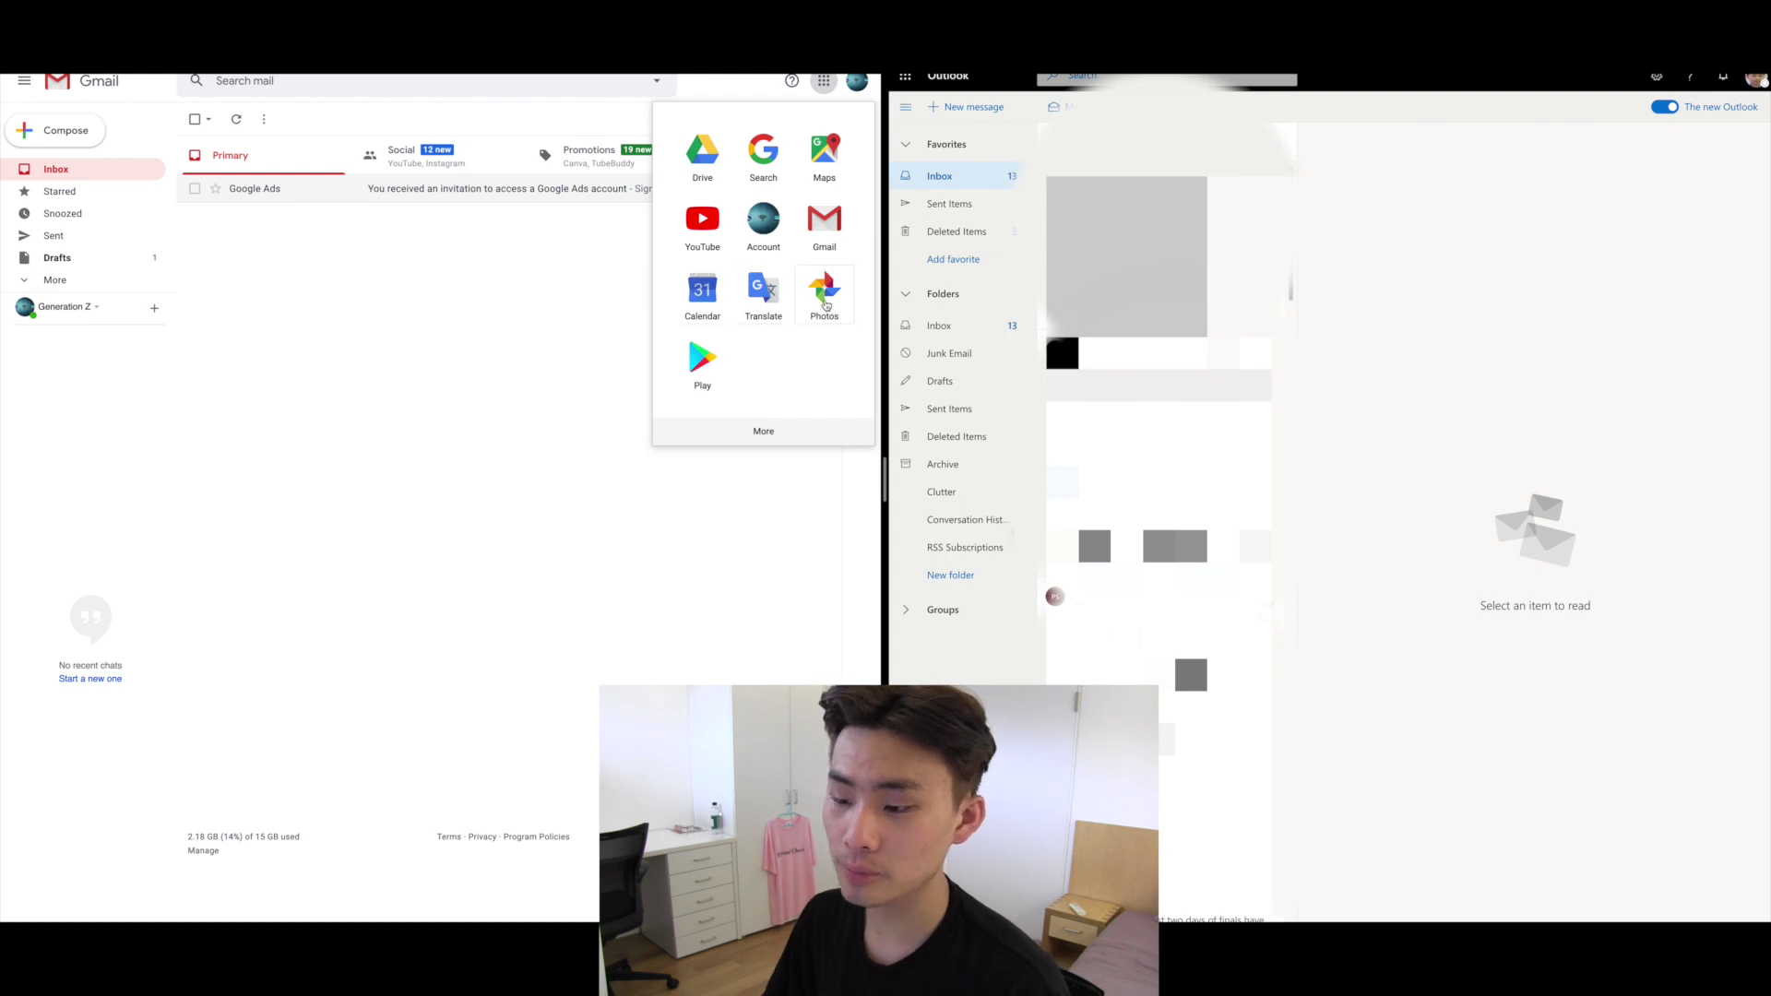
pyautogui.click(779, 431)
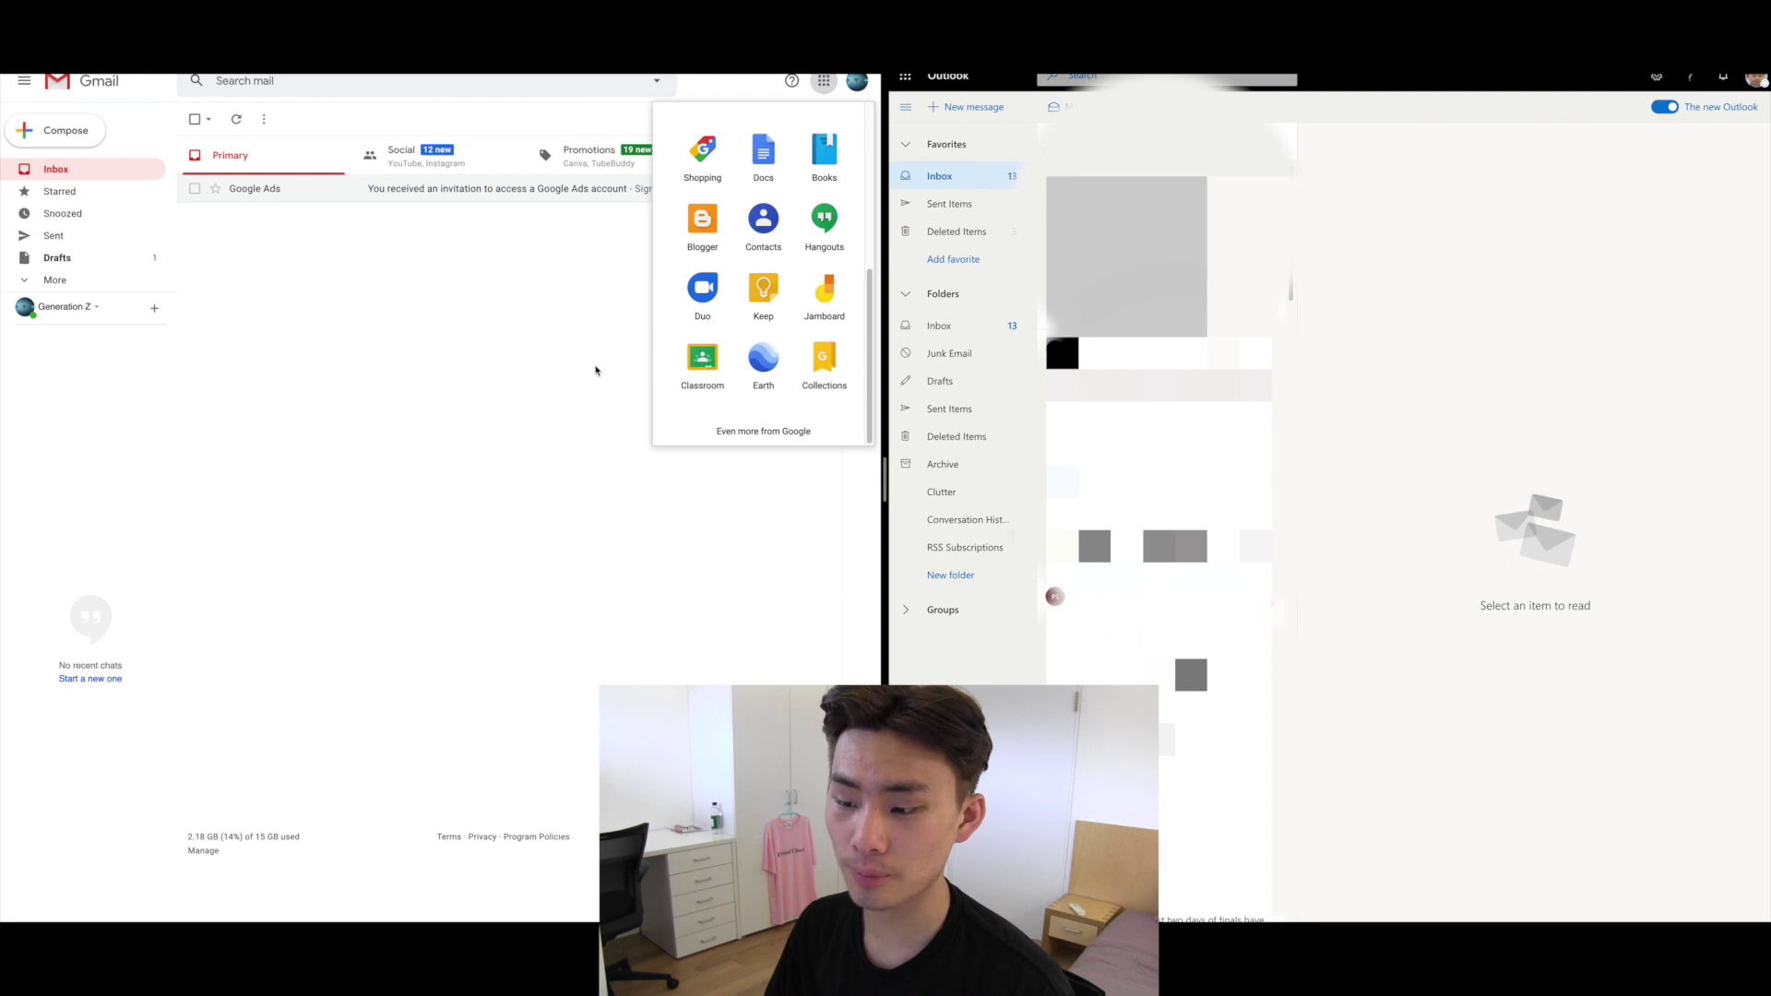
pyautogui.click(426, 317)
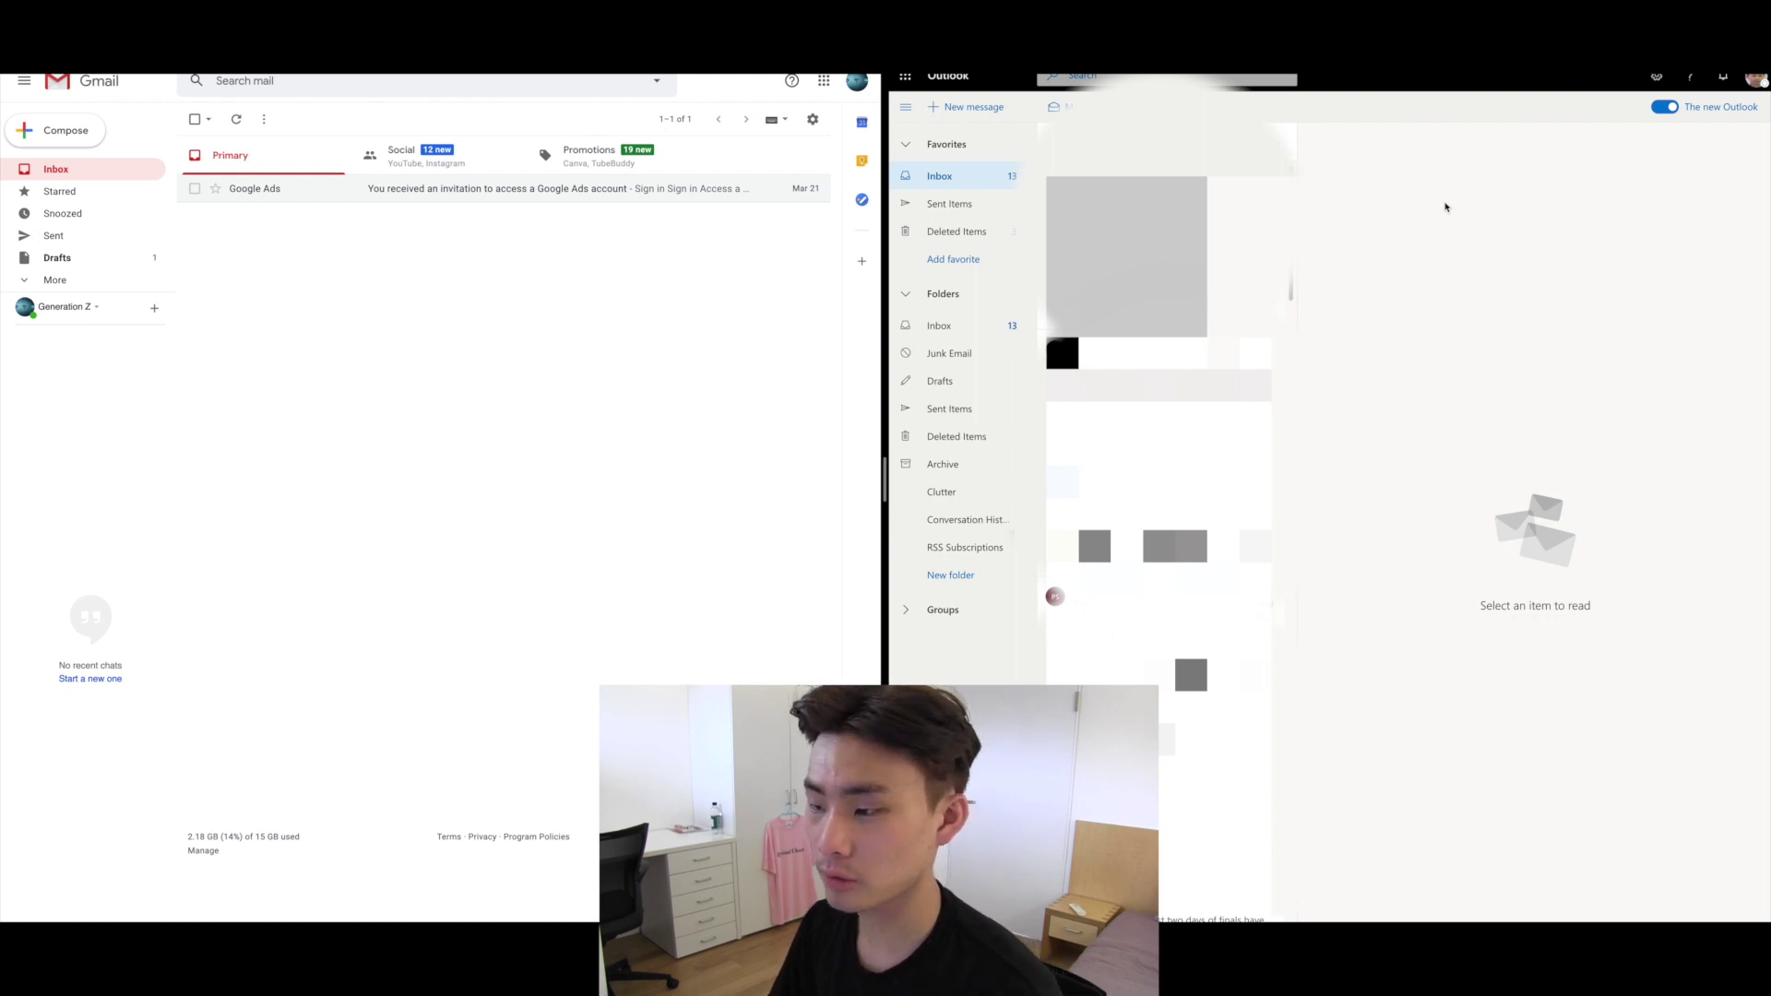
pyautogui.click(901, 77)
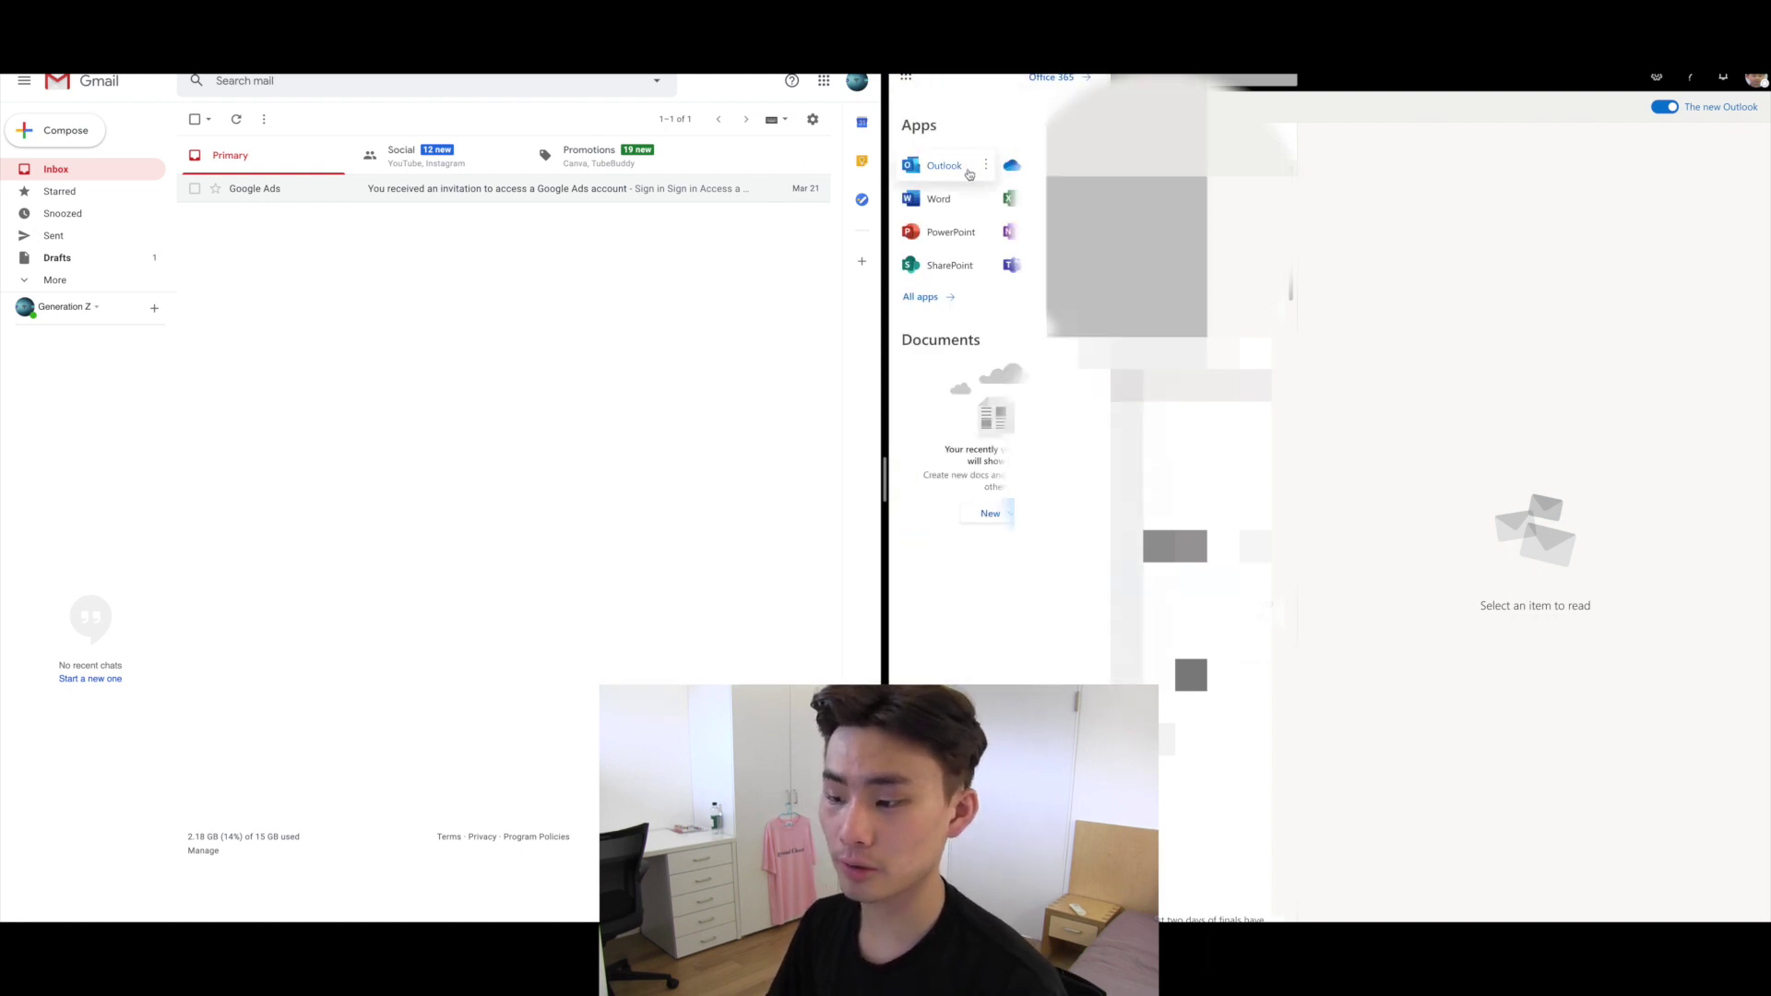
pyautogui.click(925, 297)
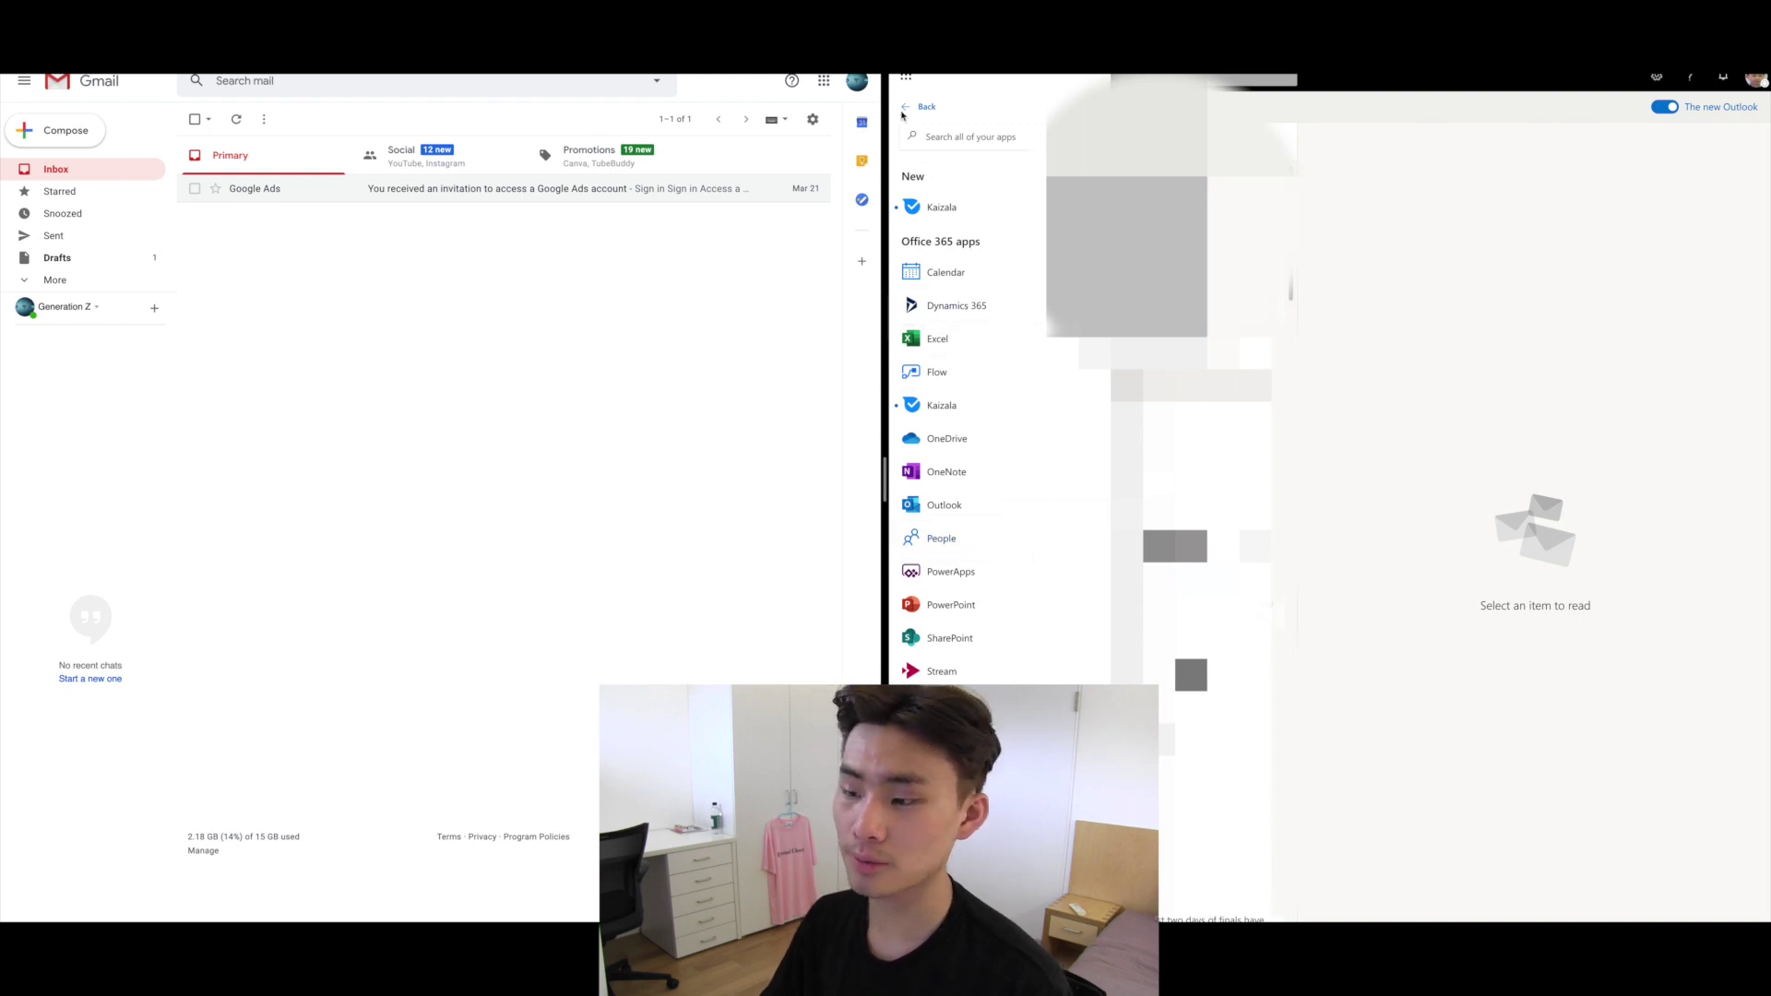
pyautogui.click(923, 106)
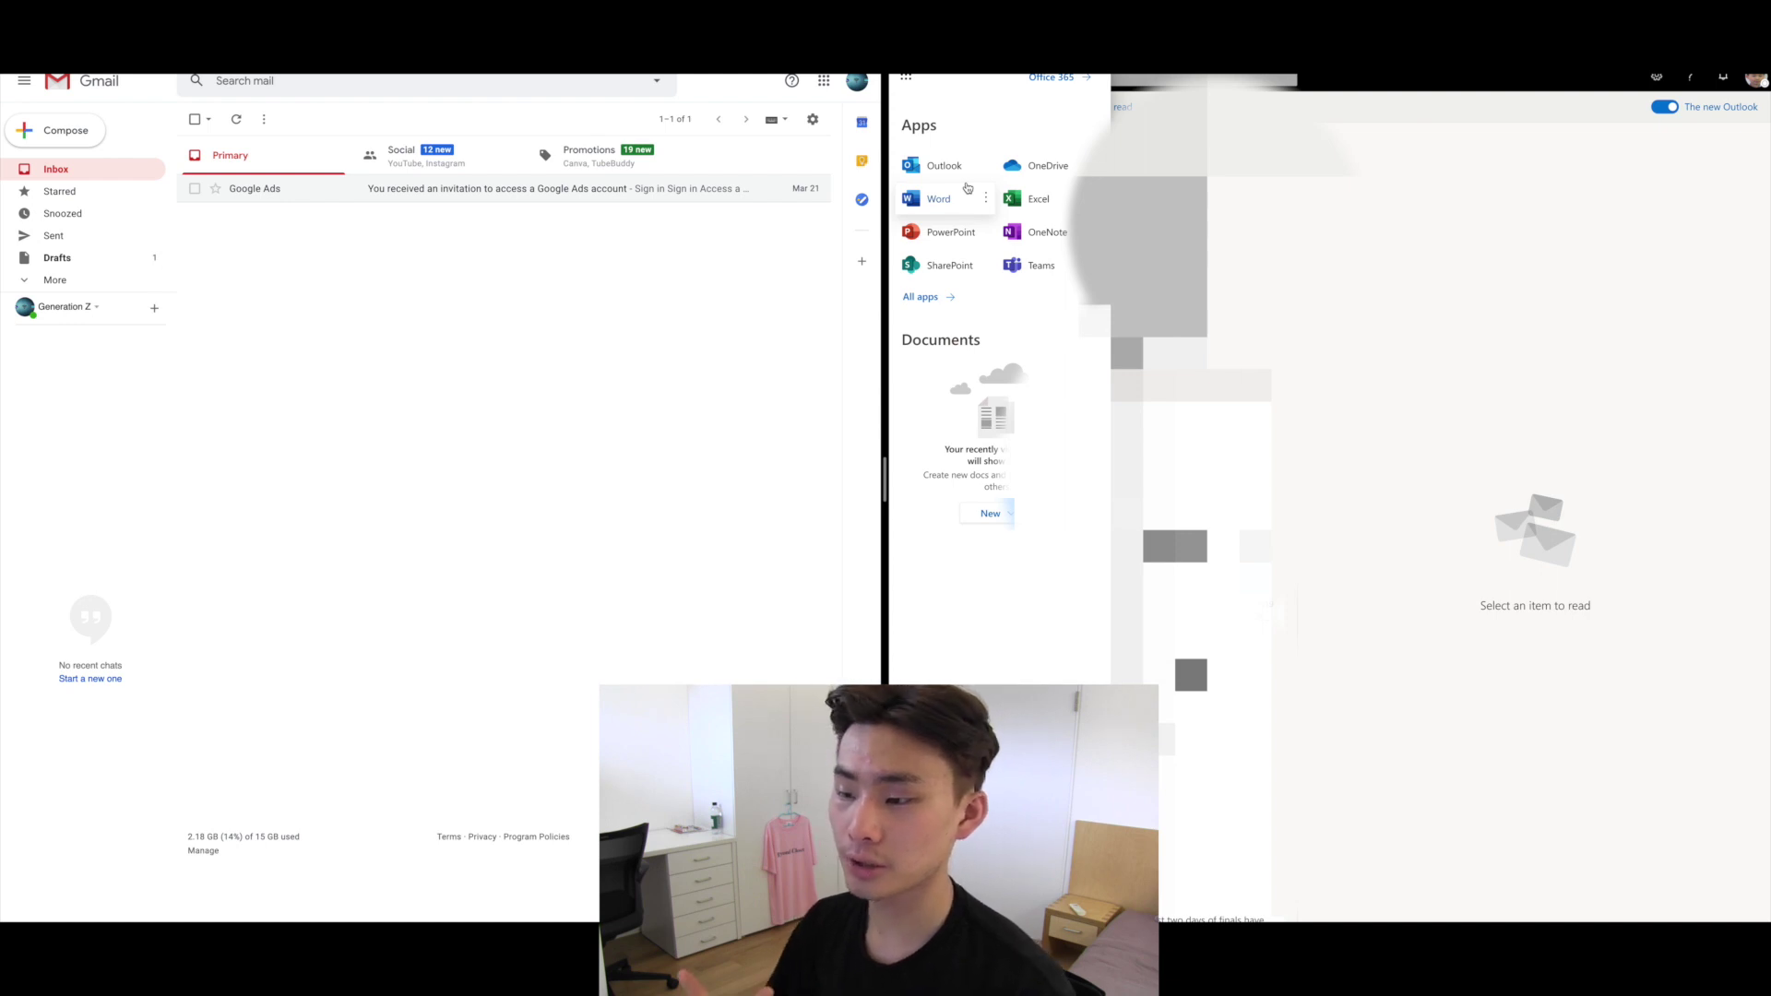
pyautogui.click(900, 77)
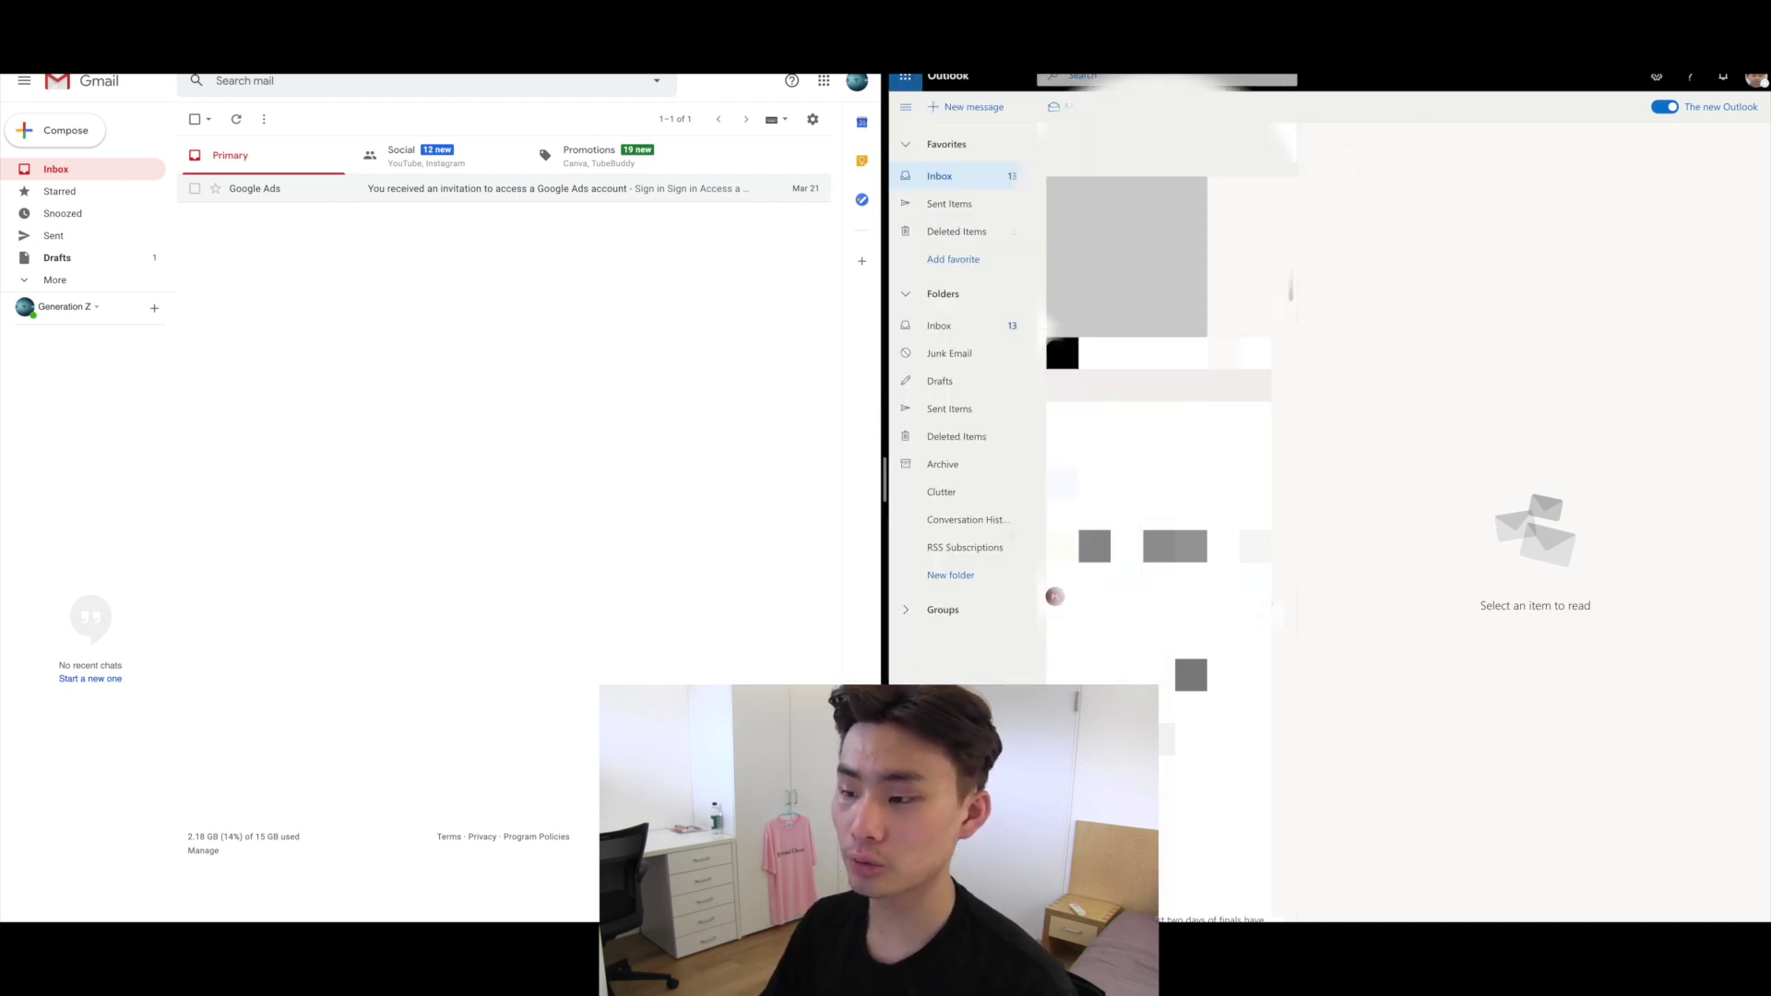
pyautogui.click(900, 76)
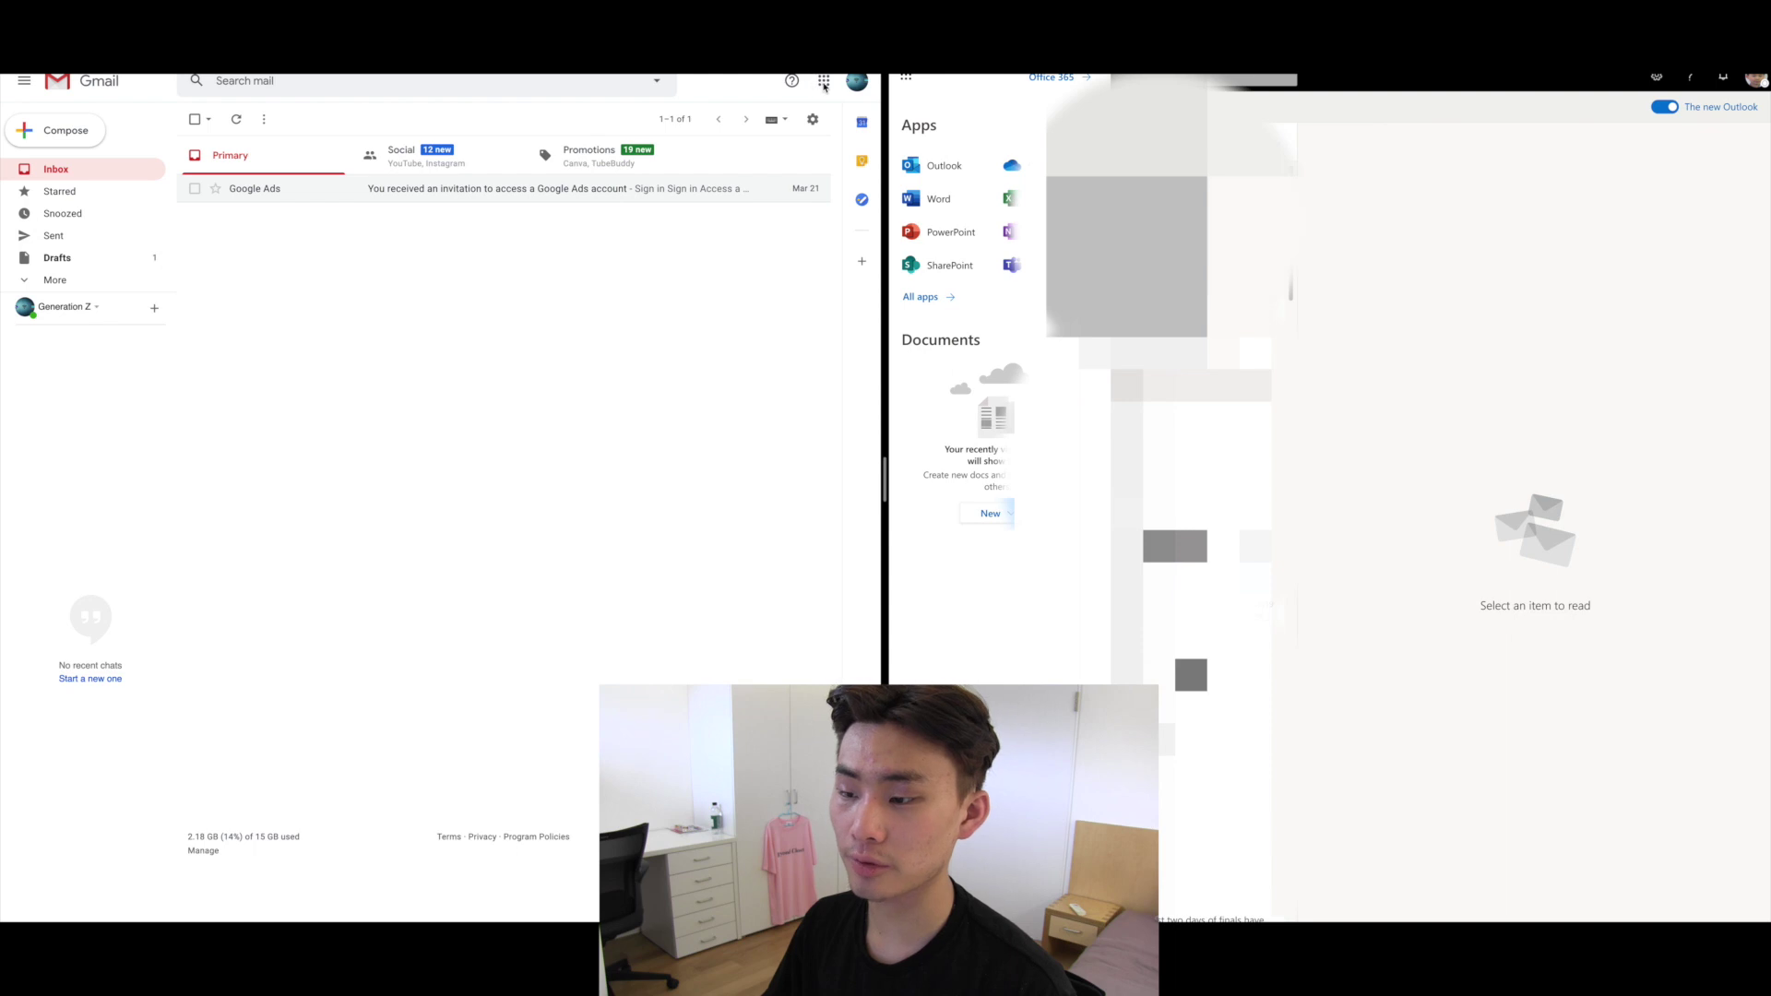
pyautogui.click(822, 80)
pyautogui.scroll(-1, 770, 204)
pyautogui.scroll(1, 770, 205)
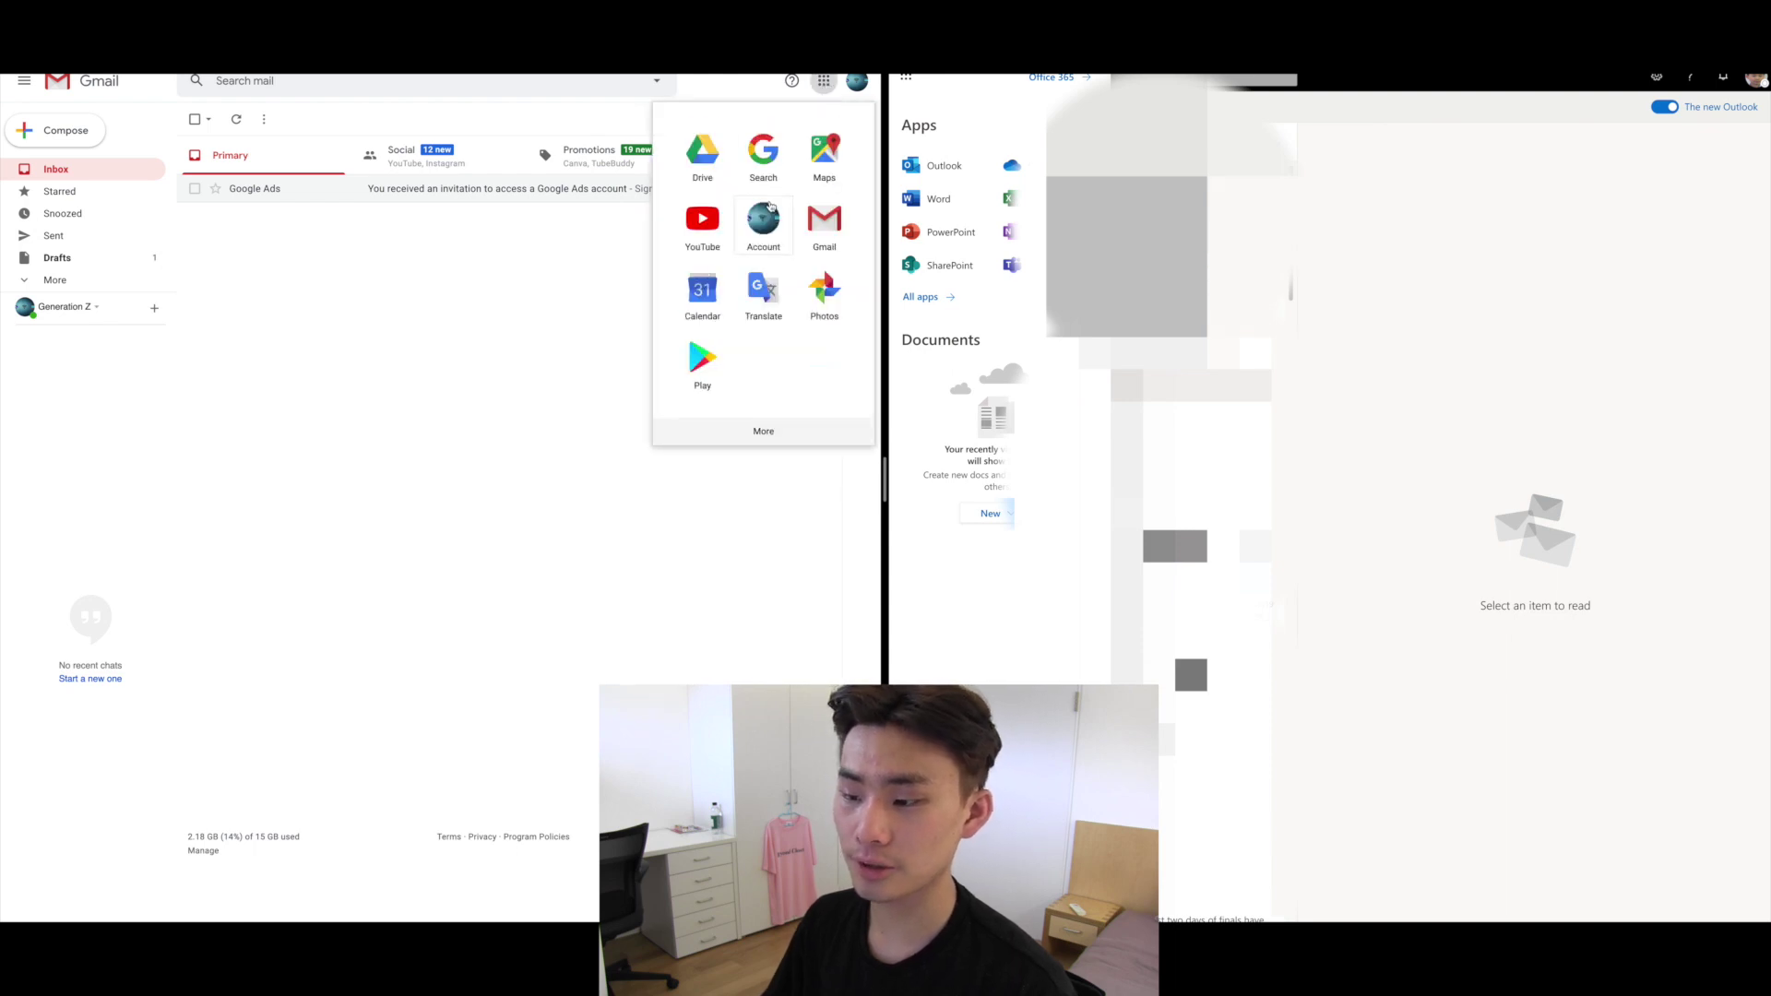
pyautogui.click(564, 321)
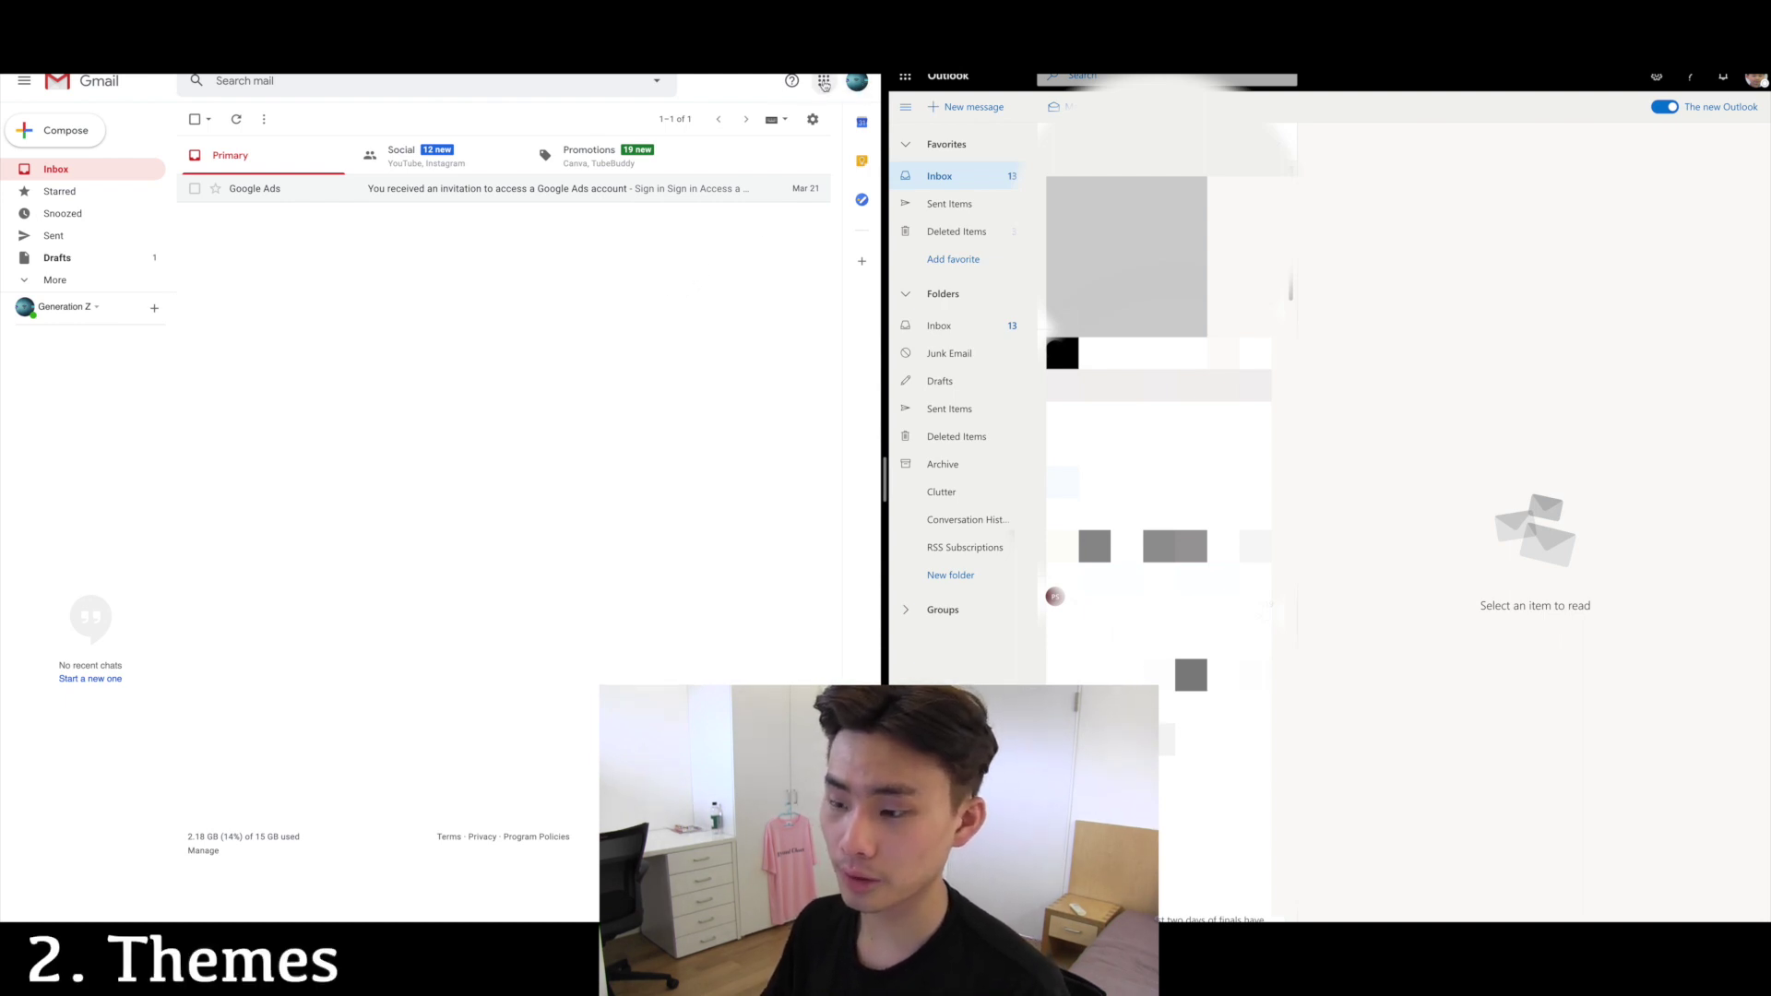
# Step: Apply Gmail's Dark theme from quick settings, then bring up Outlook's settings panel
pyautogui.click(812, 119)
pyautogui.click(766, 227)
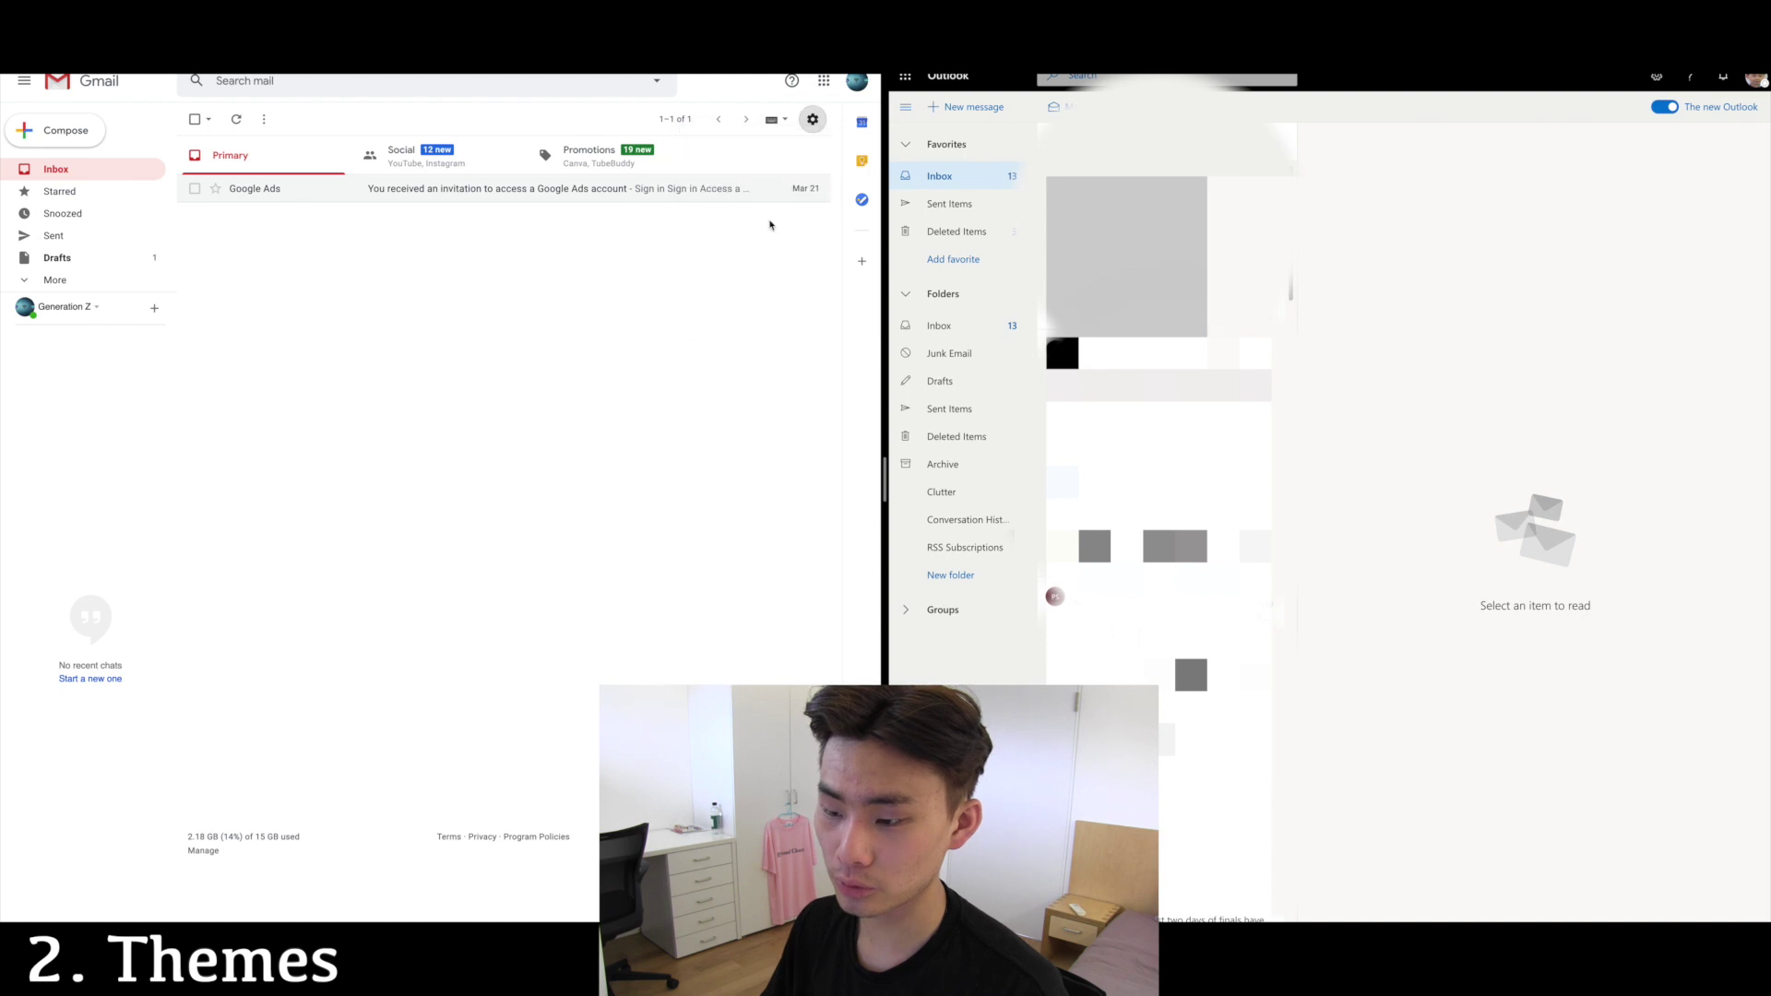
pyautogui.scroll(-5, 432, 534)
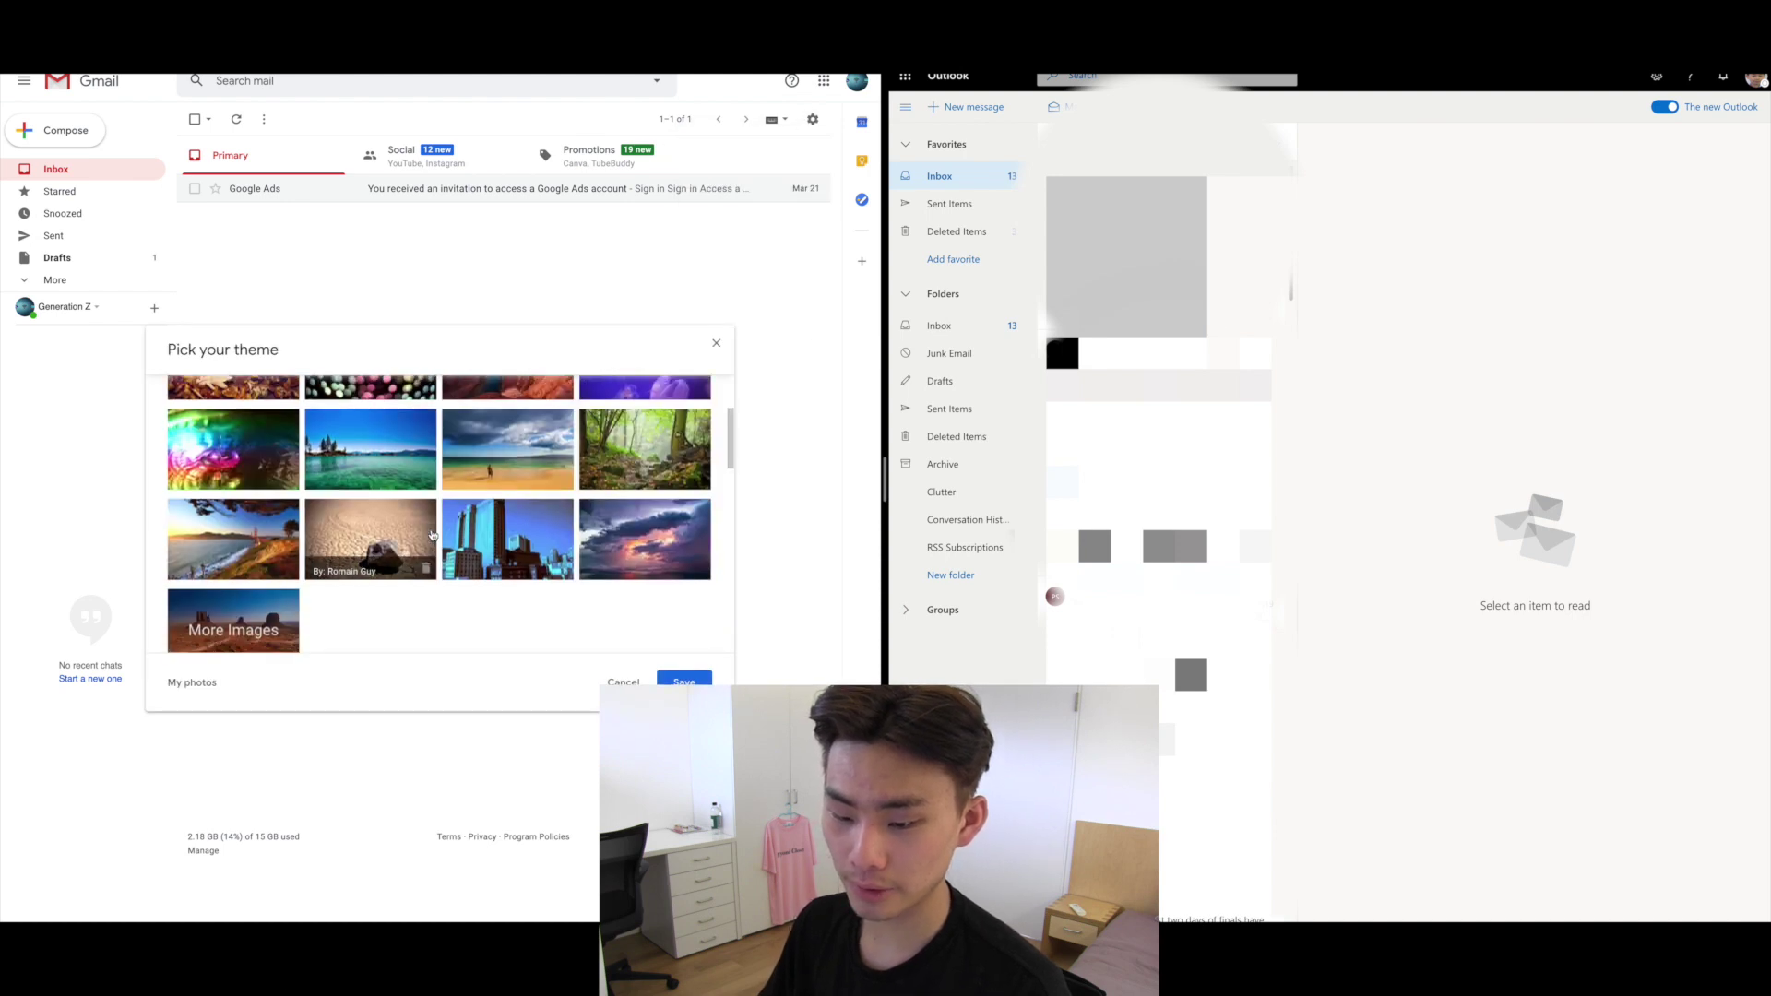
pyautogui.click(430, 531)
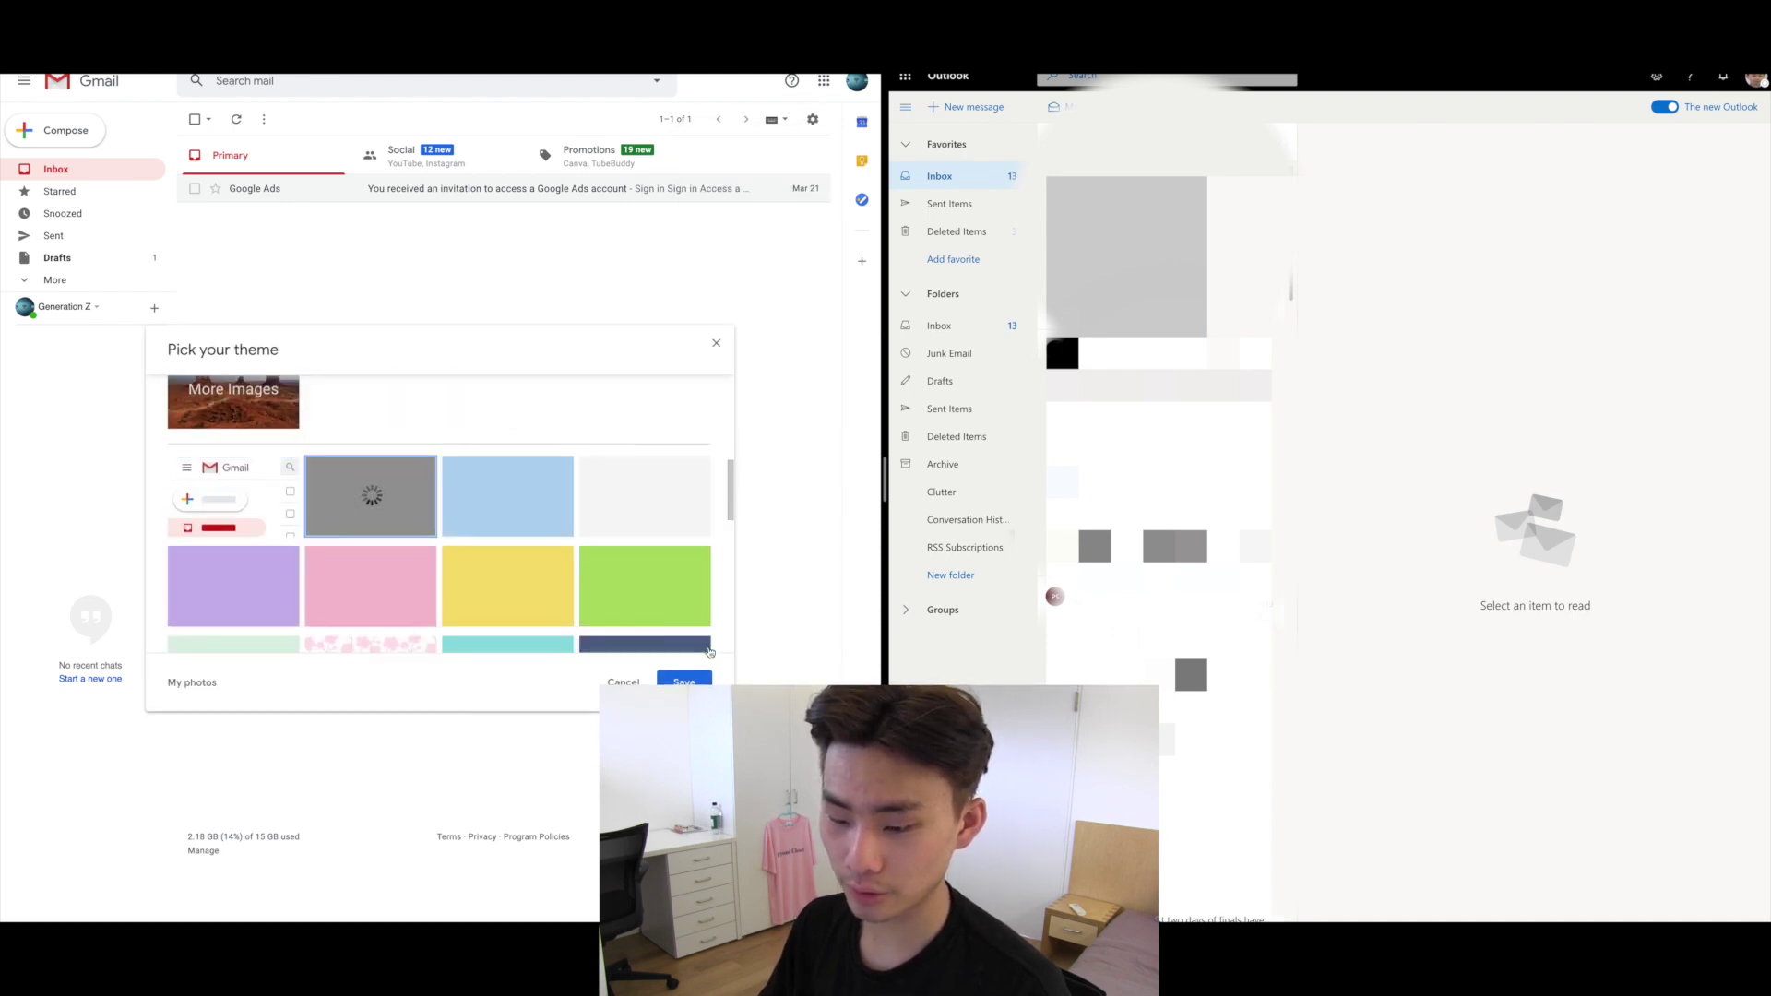
pyautogui.press('Return')
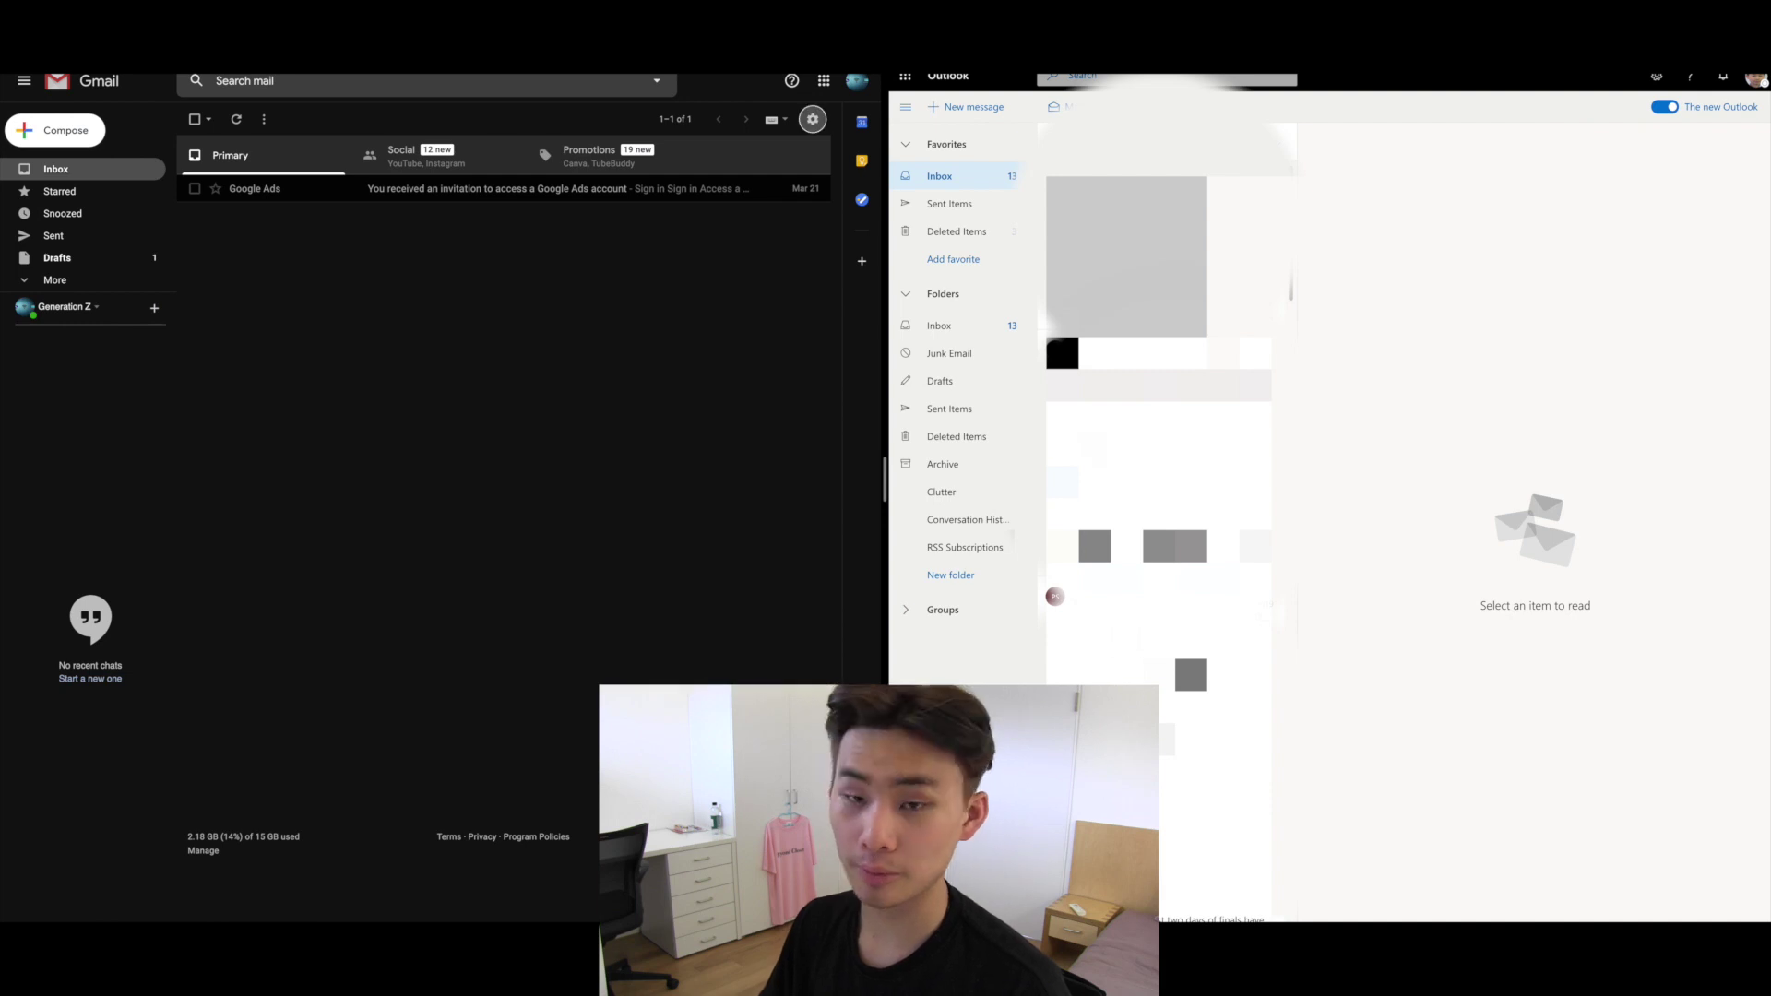
pyautogui.click(1724, 145)
pyautogui.click(1657, 76)
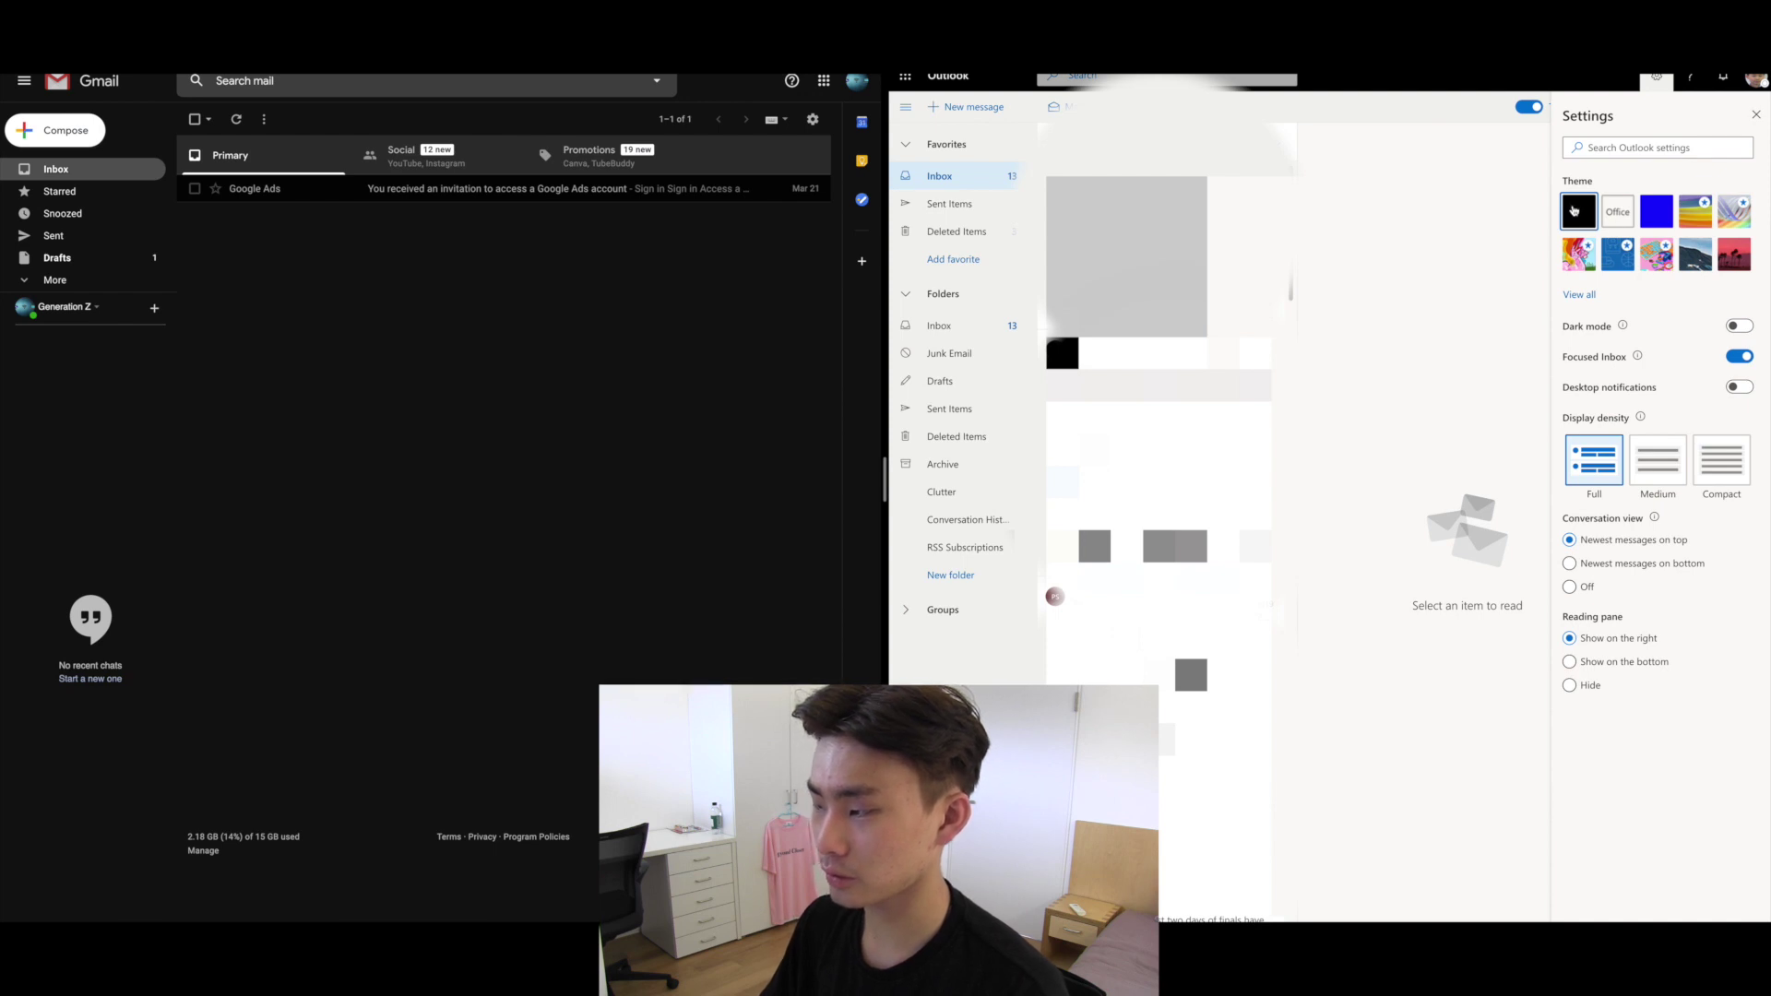
# Step: Leave Outlook's Dark mode off, close its settings, and dismiss Gmail's theme picker
pyautogui.click(1580, 294)
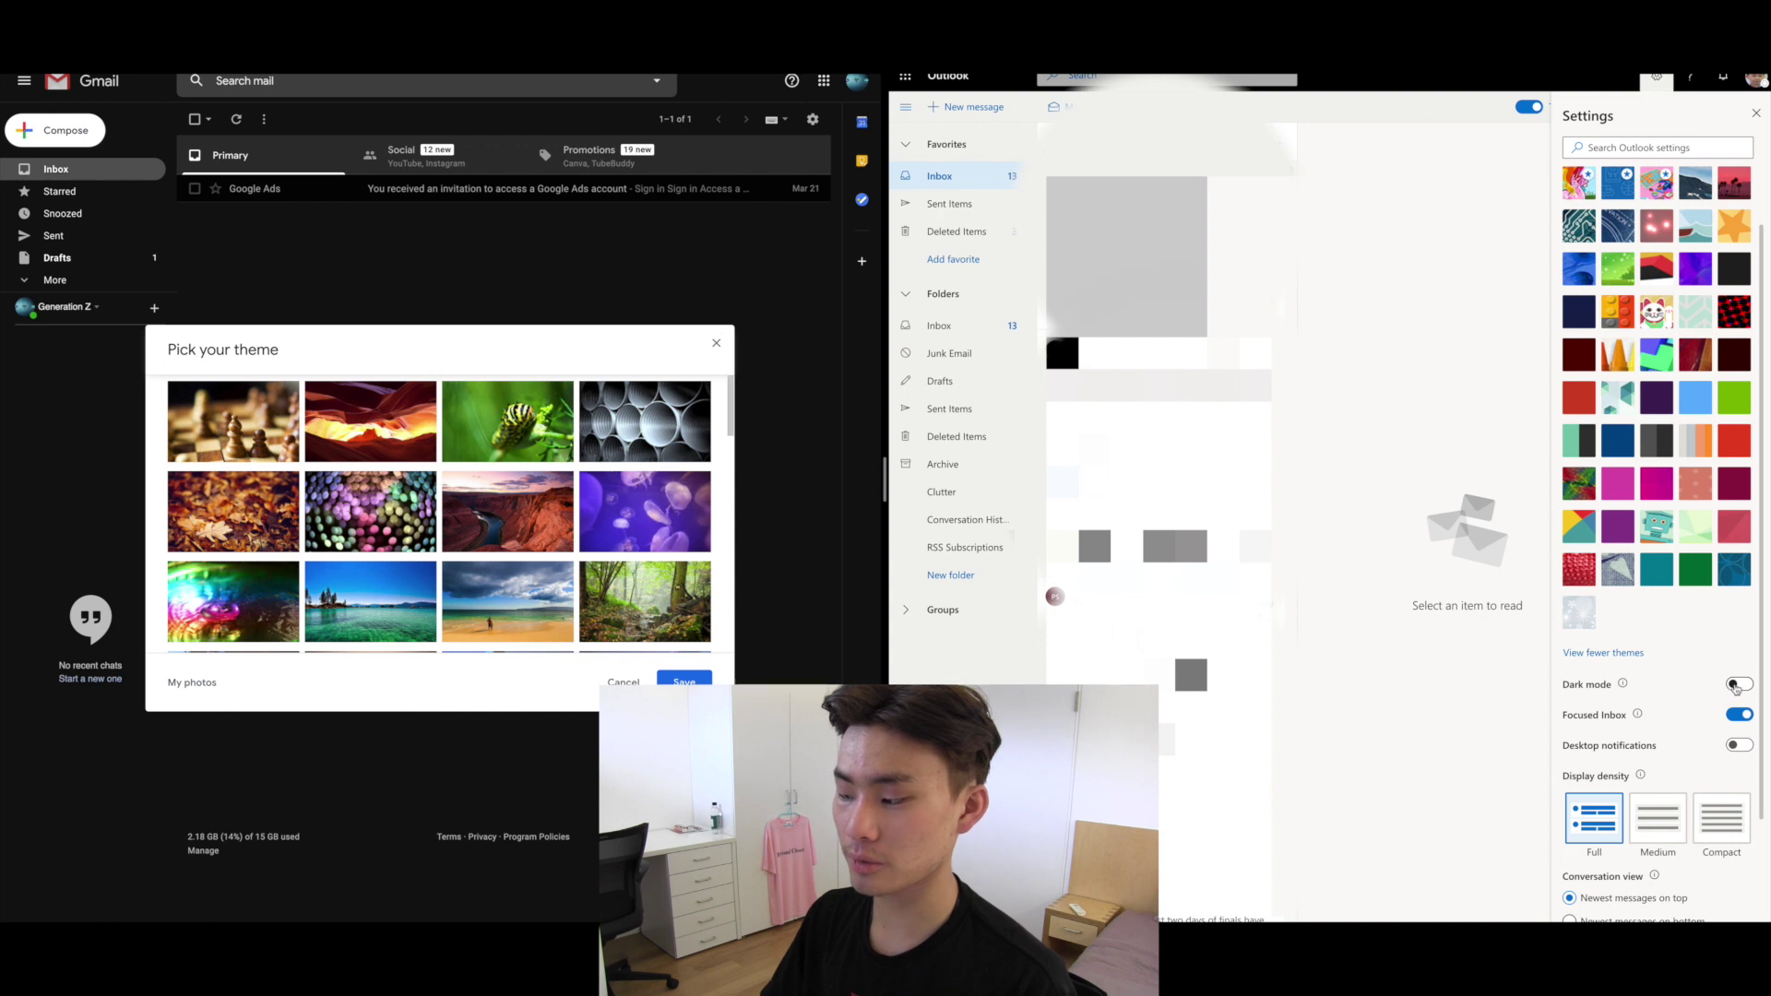
pyautogui.click(1735, 686)
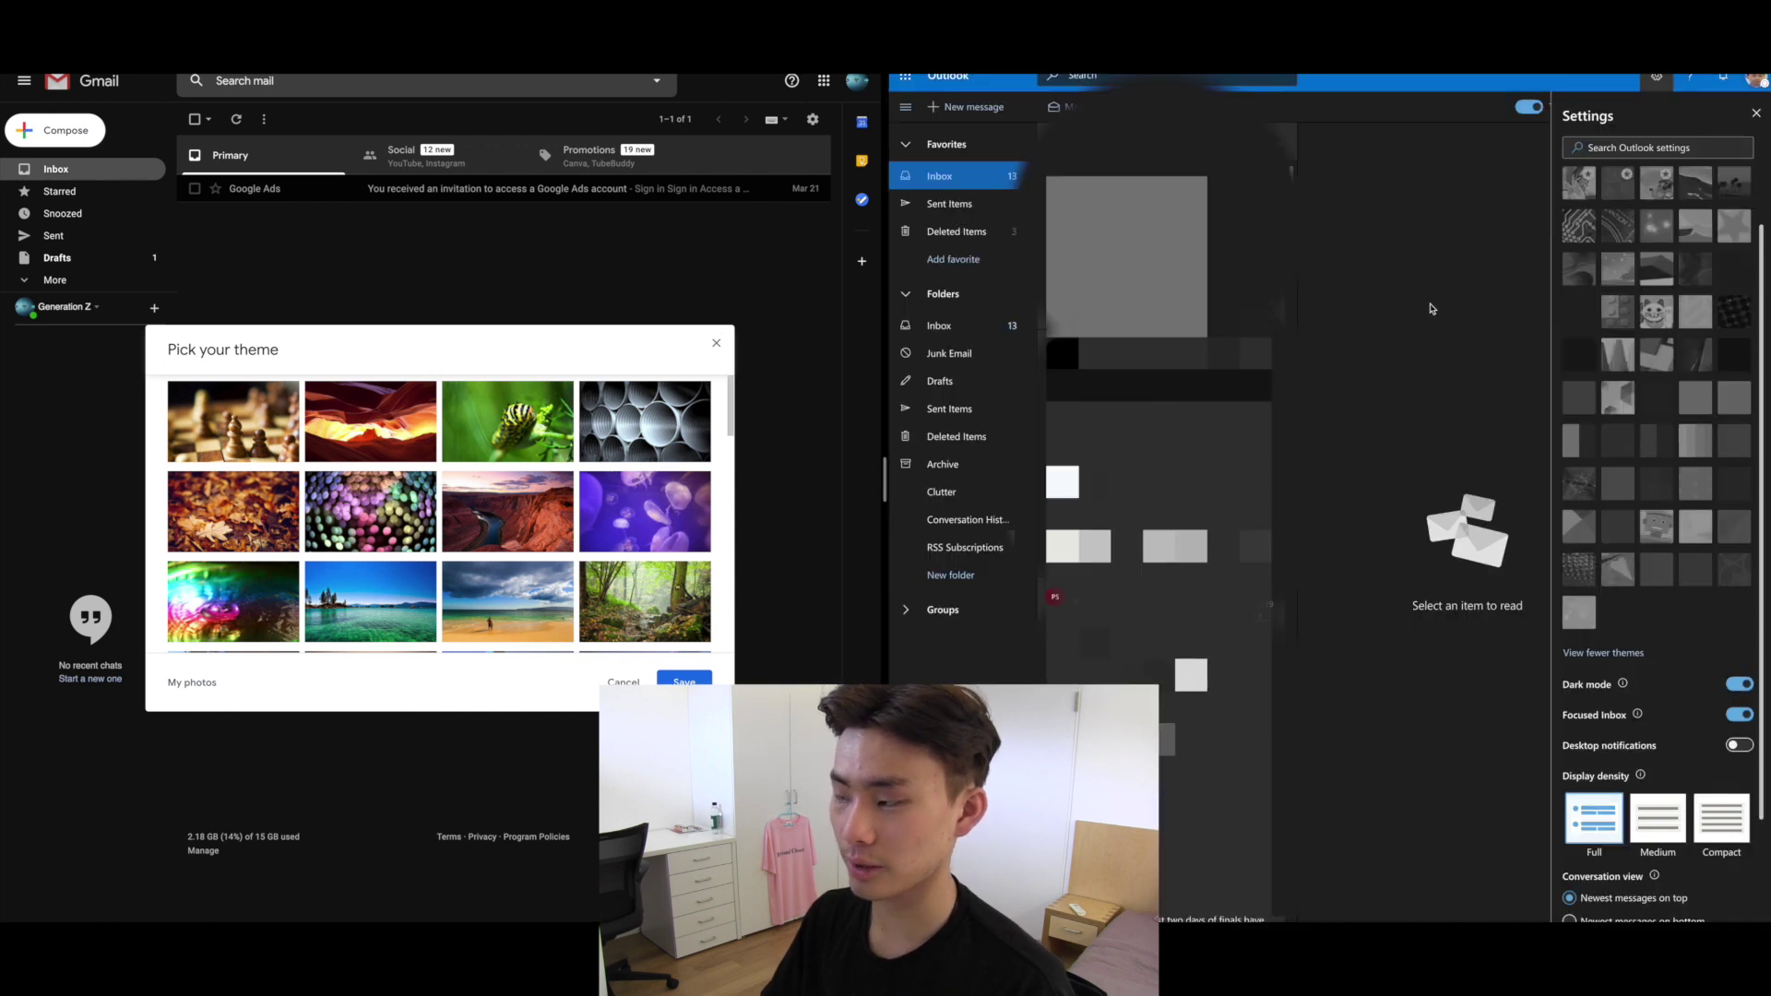
pyautogui.click(1746, 687)
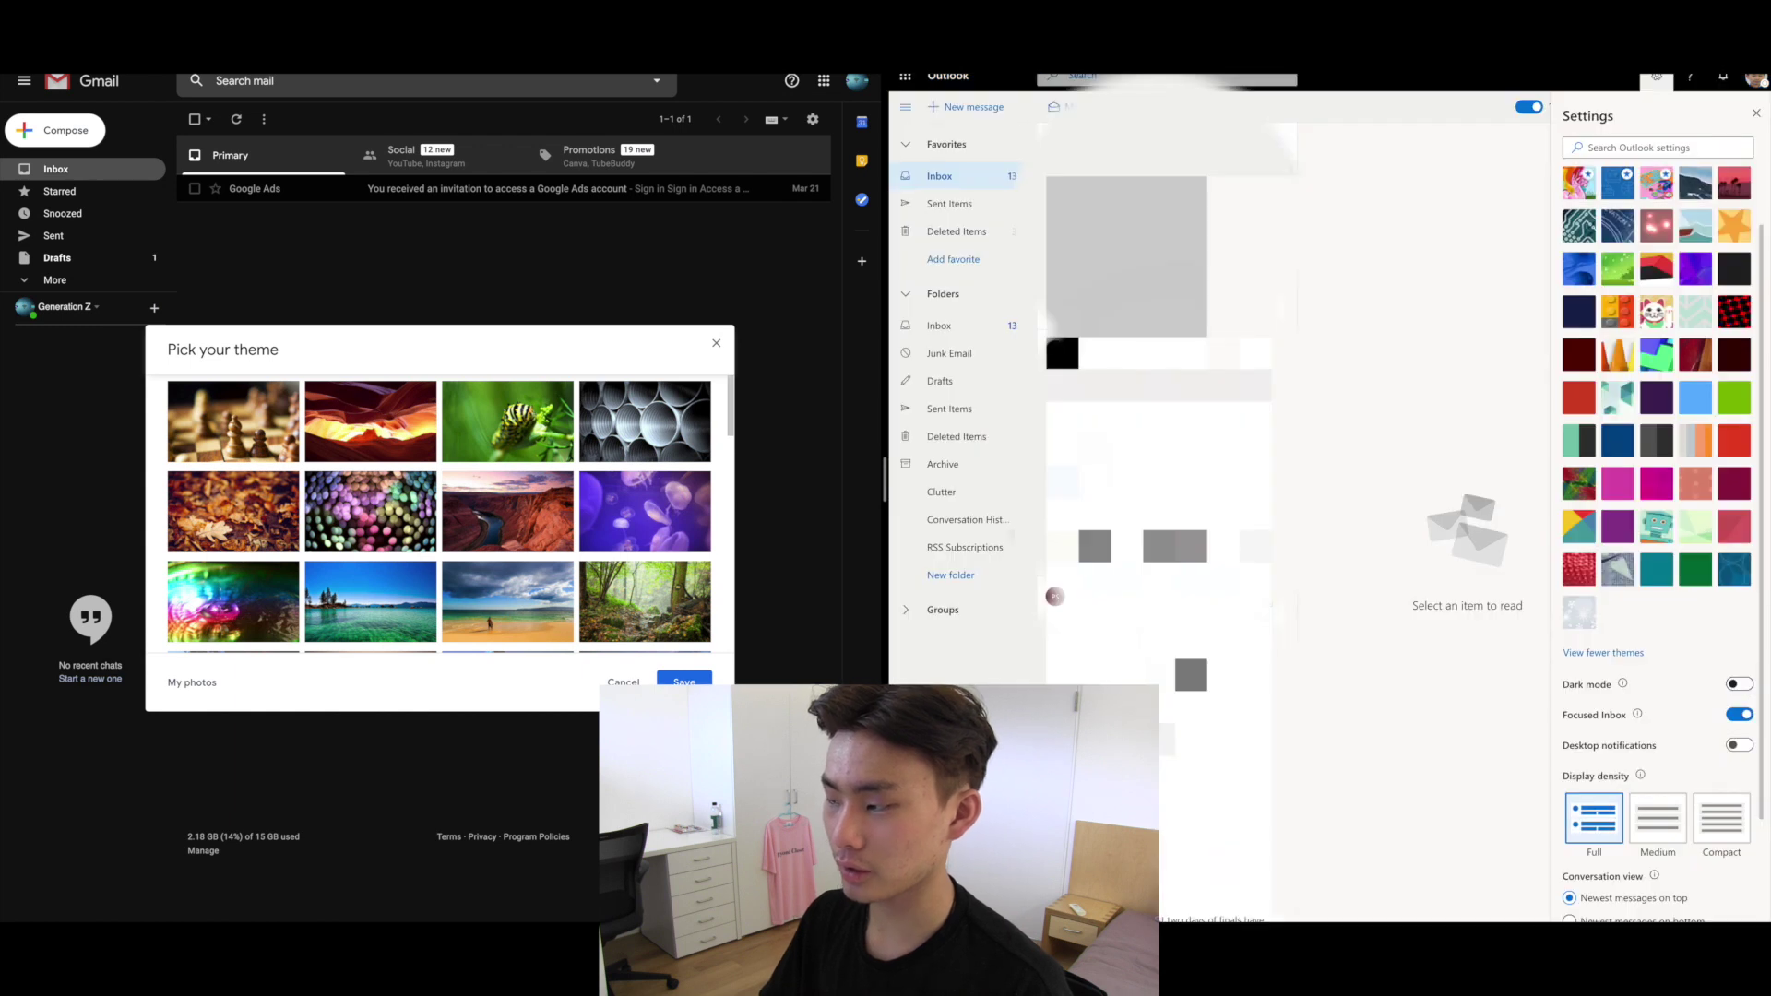
pyautogui.click(1747, 687)
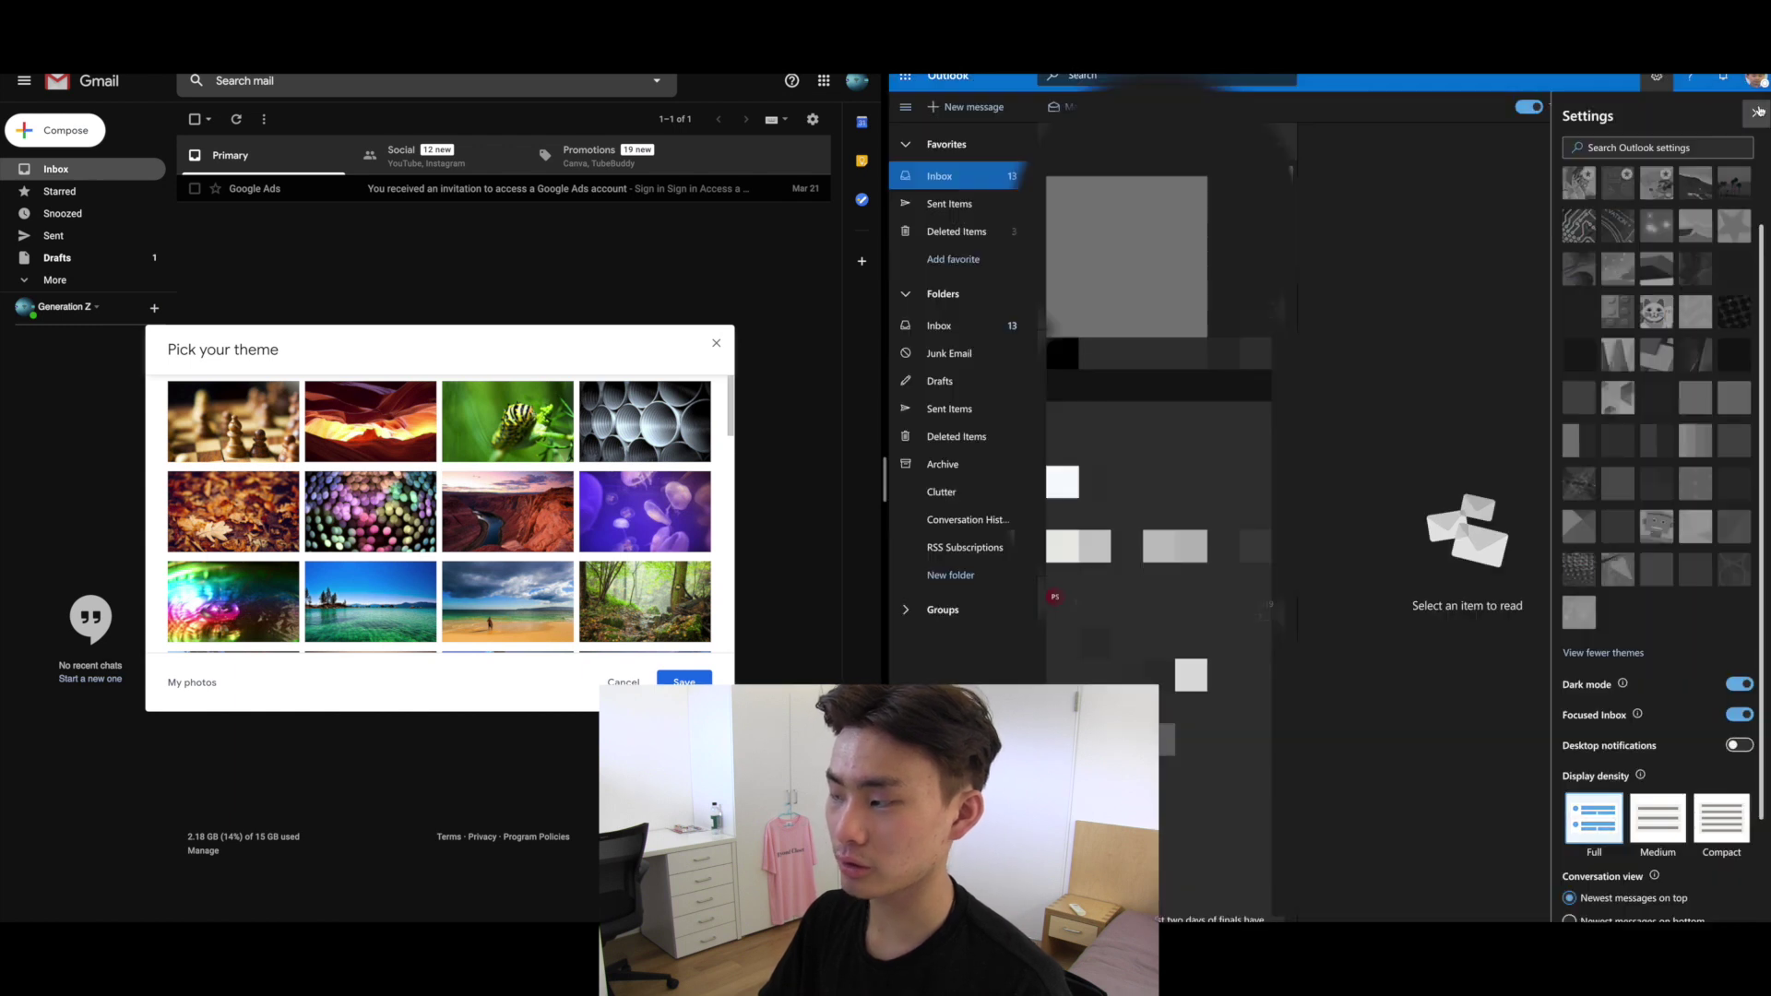
pyautogui.click(1747, 686)
pyautogui.click(1756, 113)
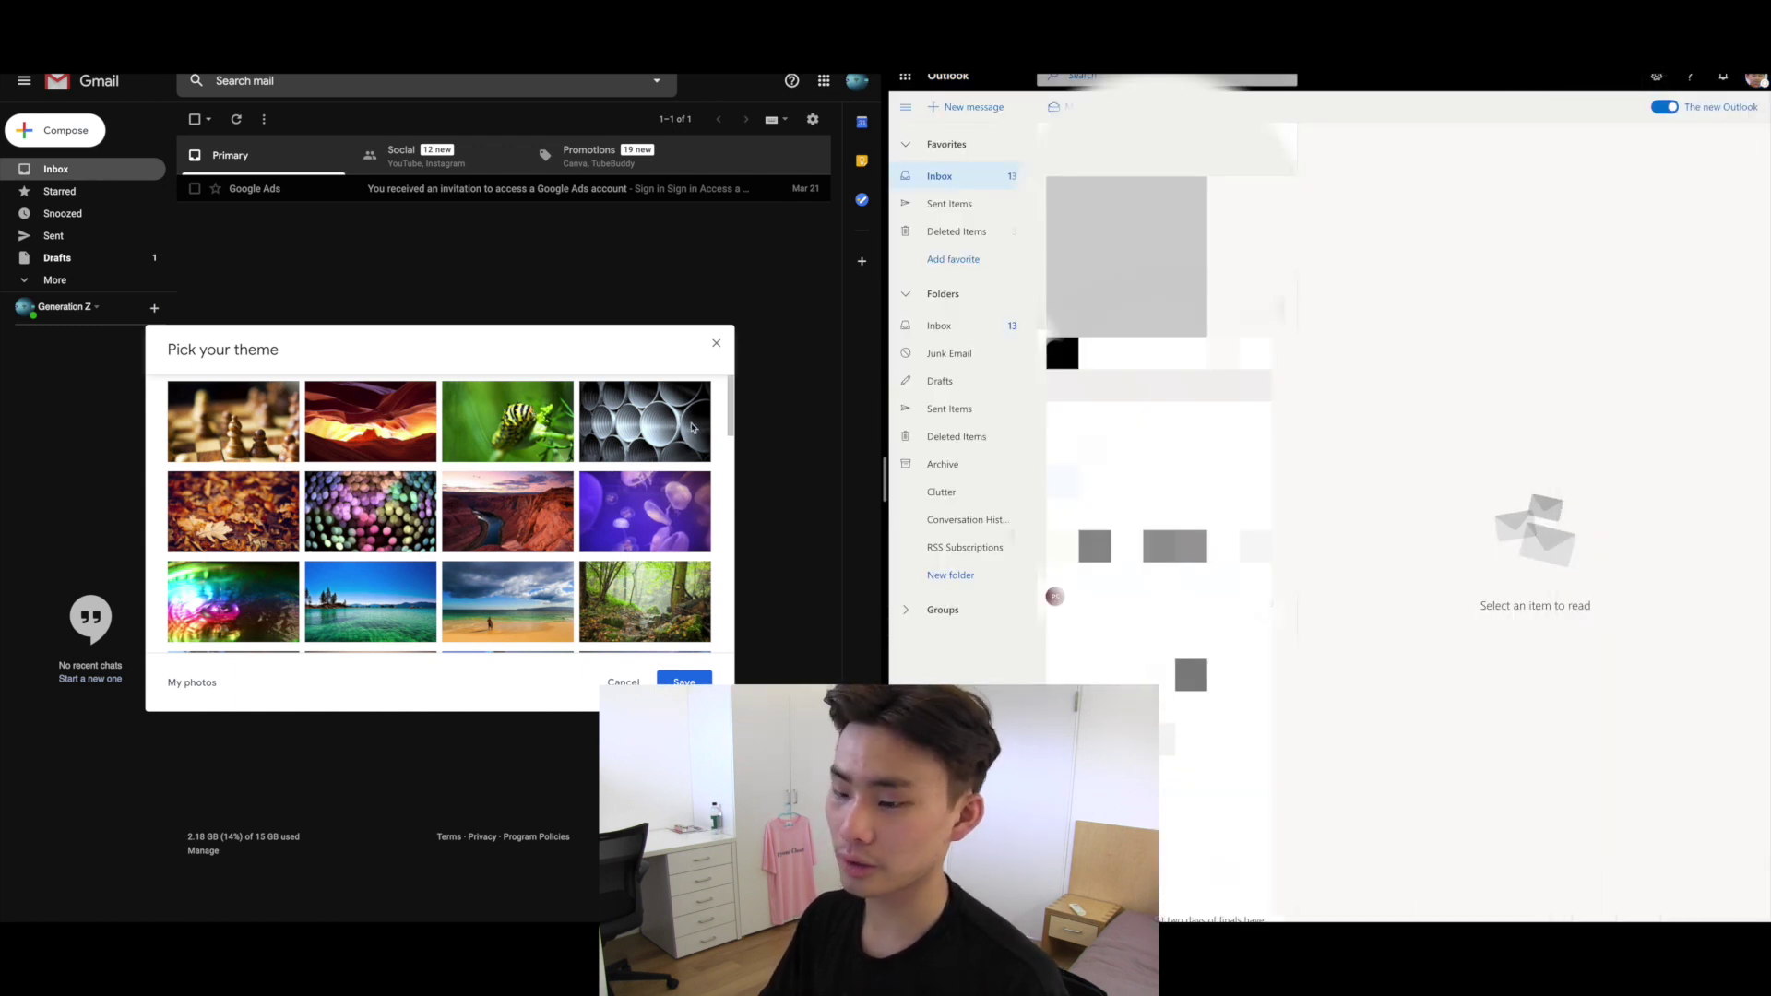
pyautogui.click(625, 683)
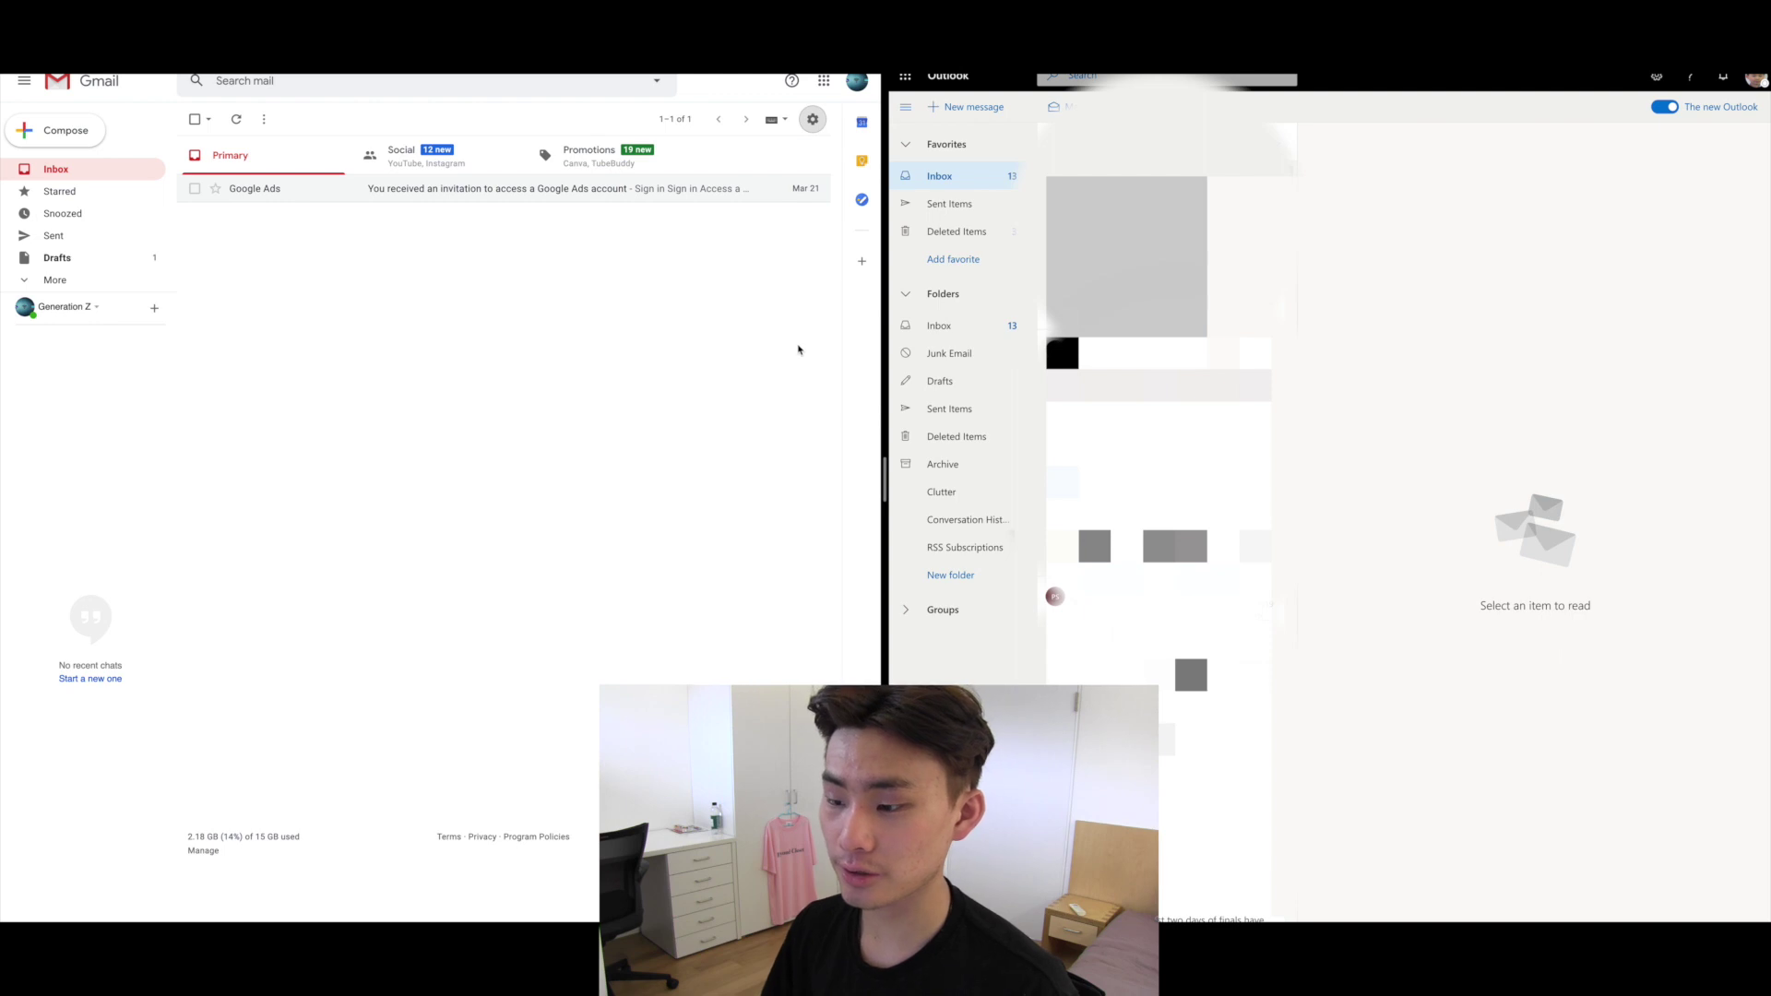
pyautogui.click(907, 80)
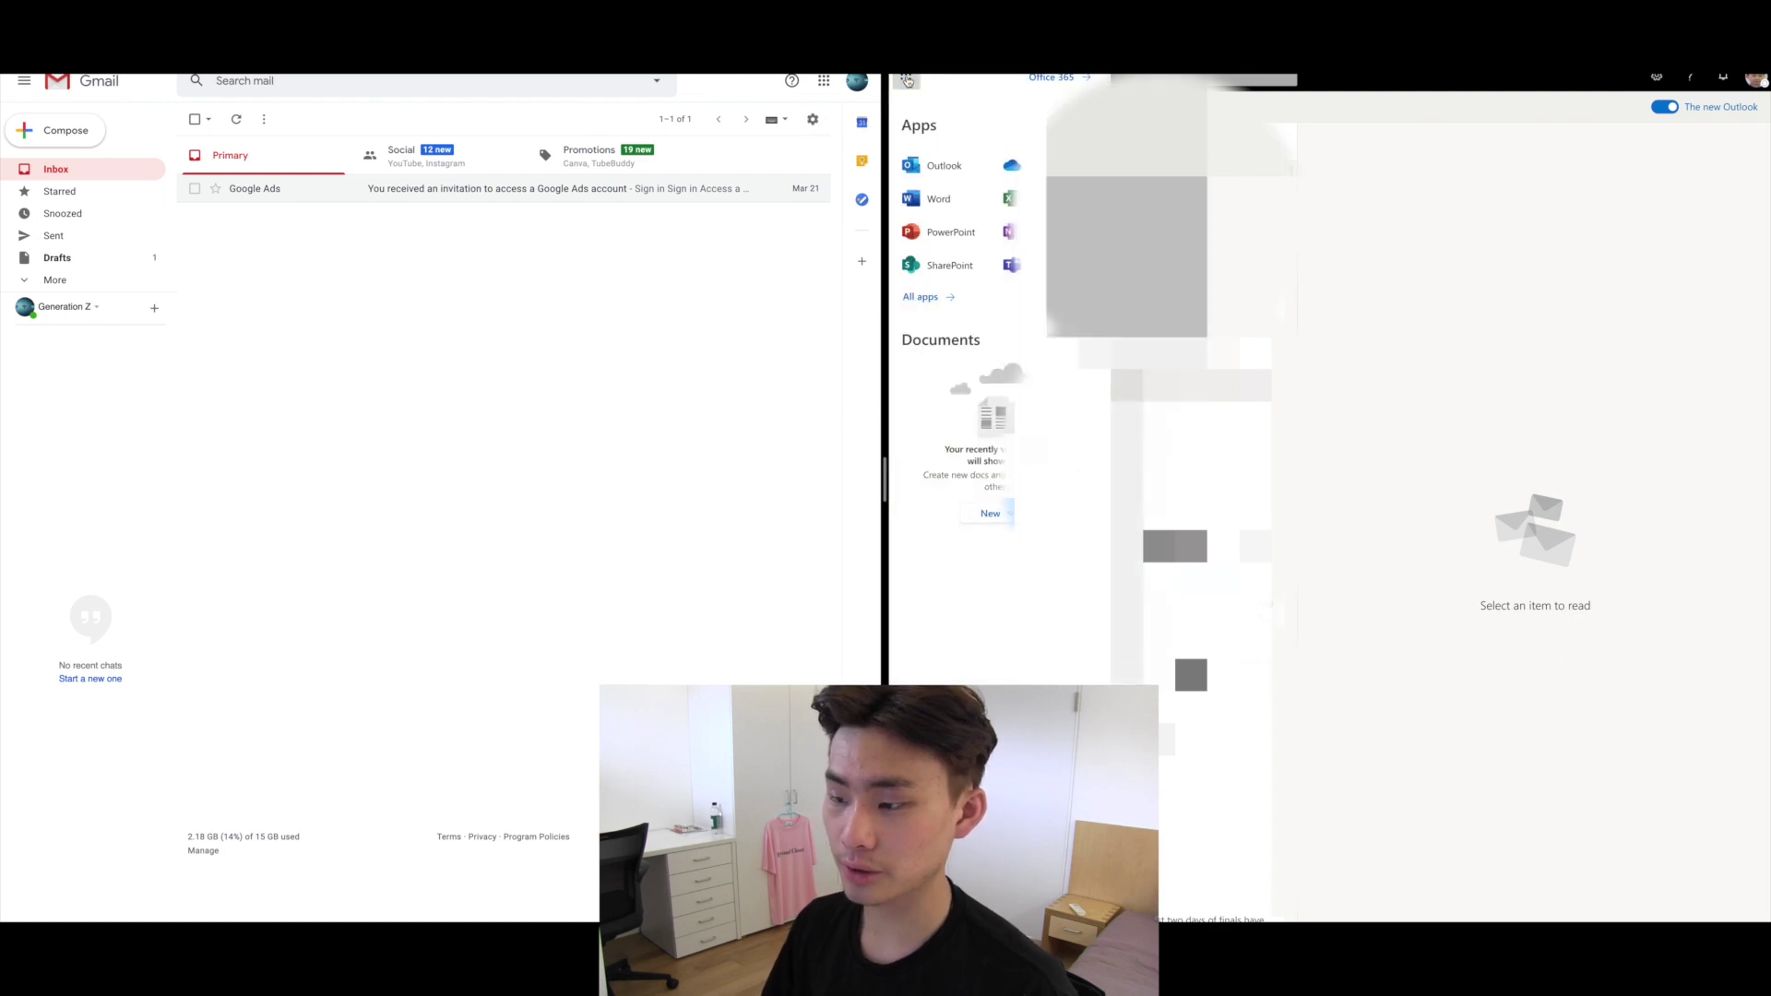
pyautogui.click(907, 80)
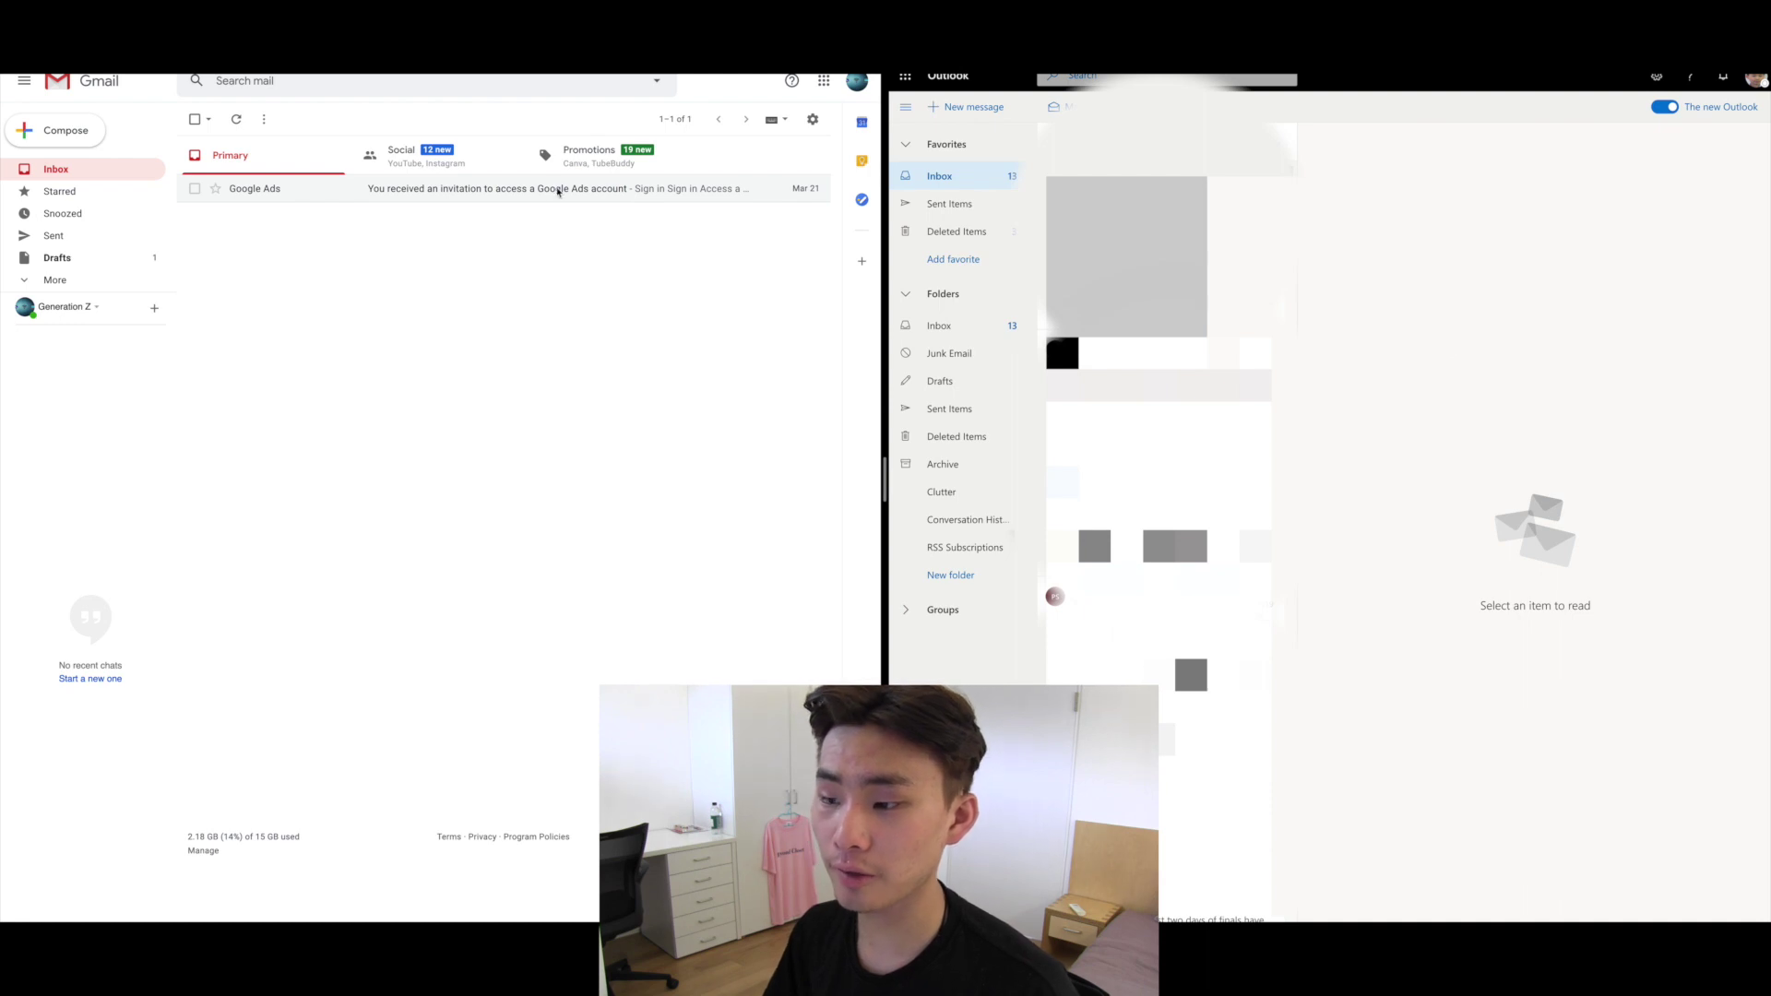
pyautogui.click(824, 80)
pyautogui.click(773, 431)
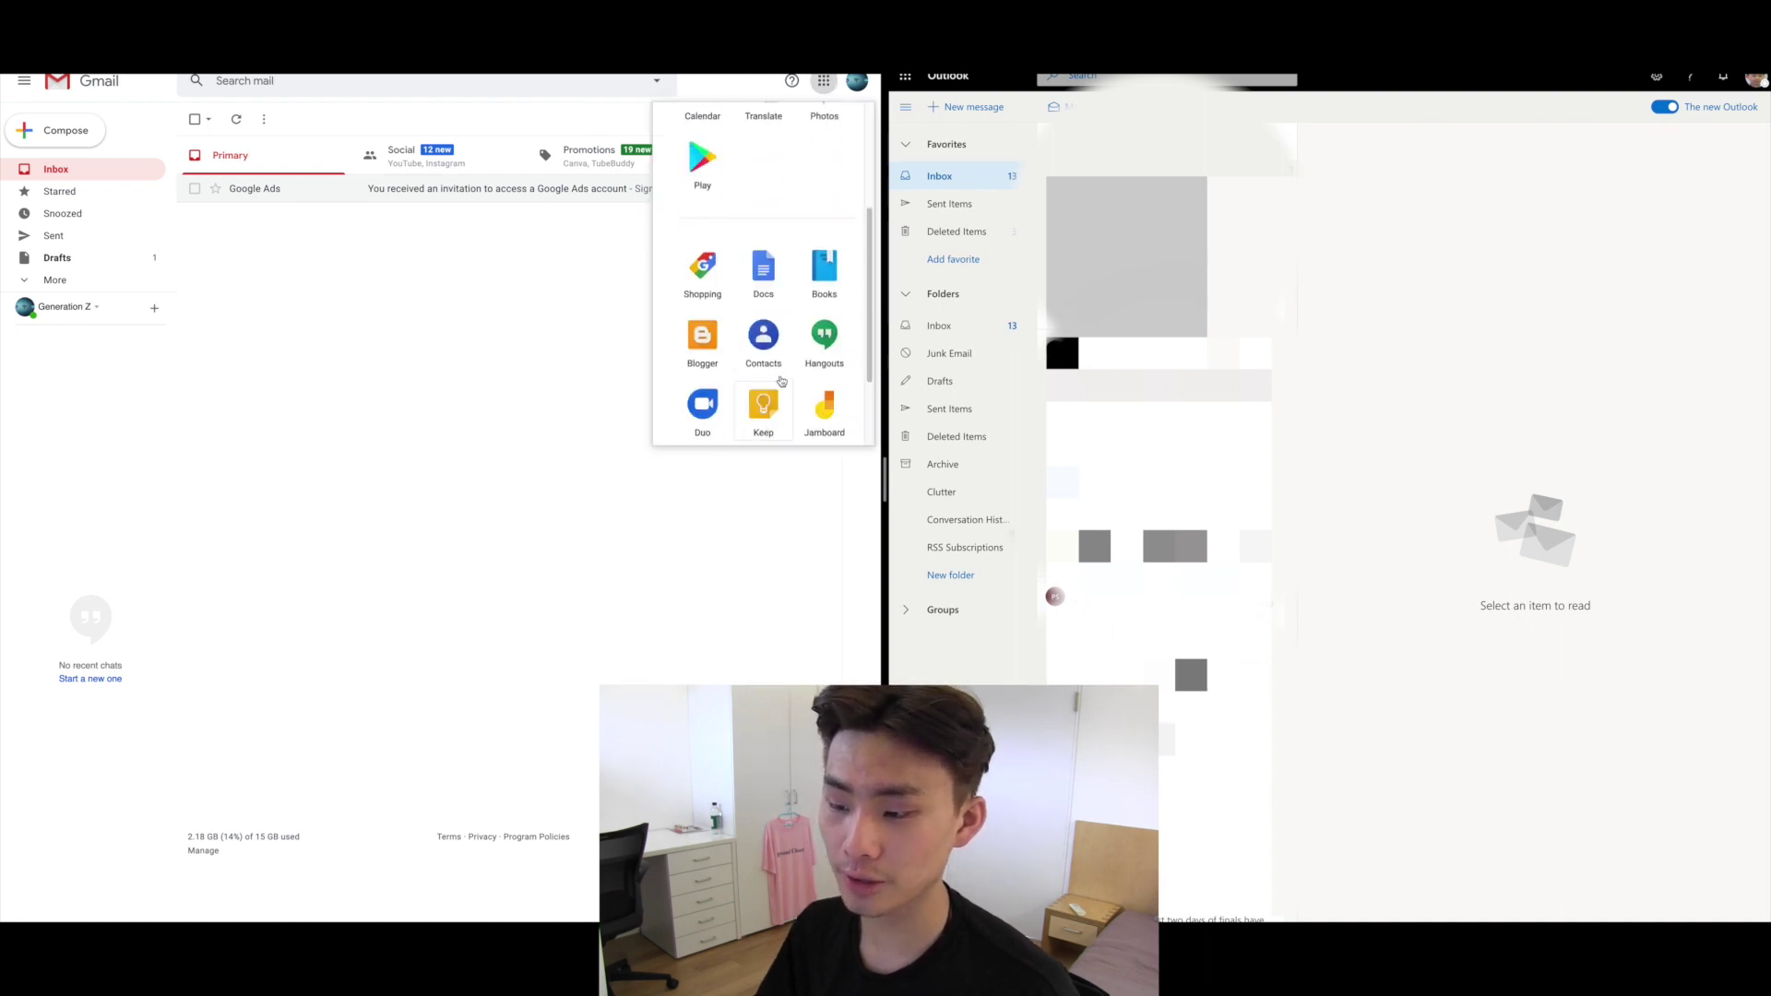
pyautogui.click(906, 81)
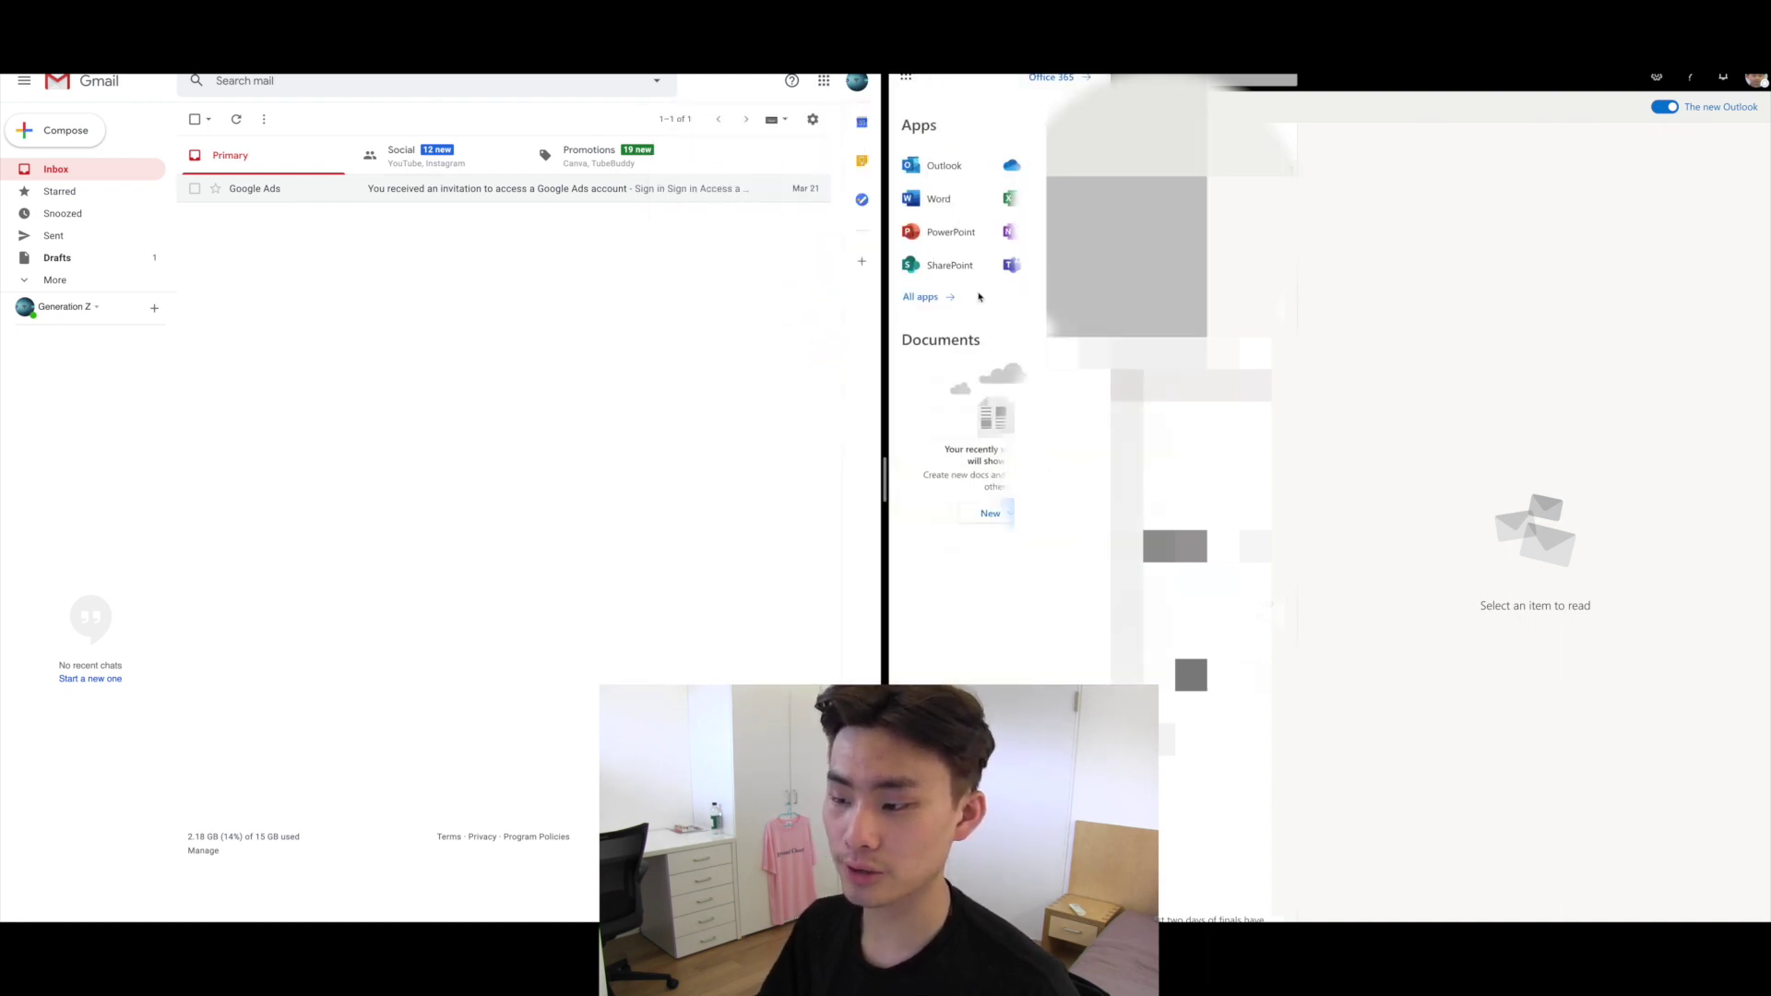
pyautogui.click(923, 300)
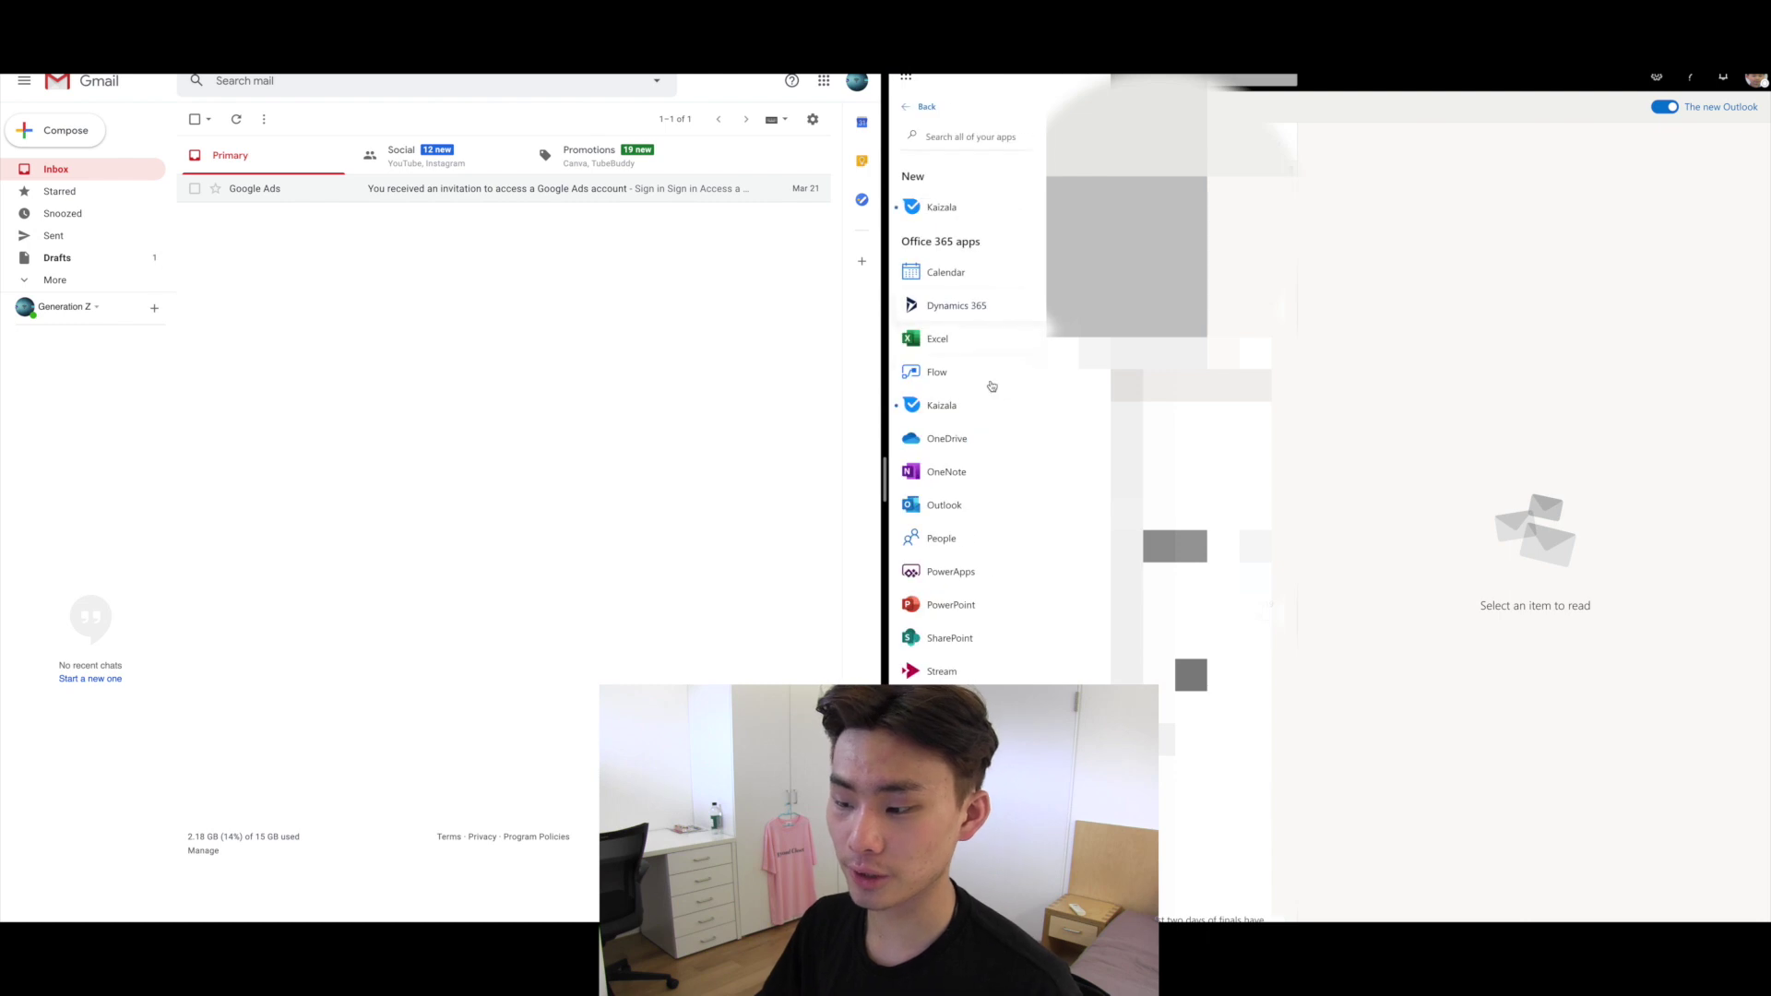
pyautogui.click(824, 80)
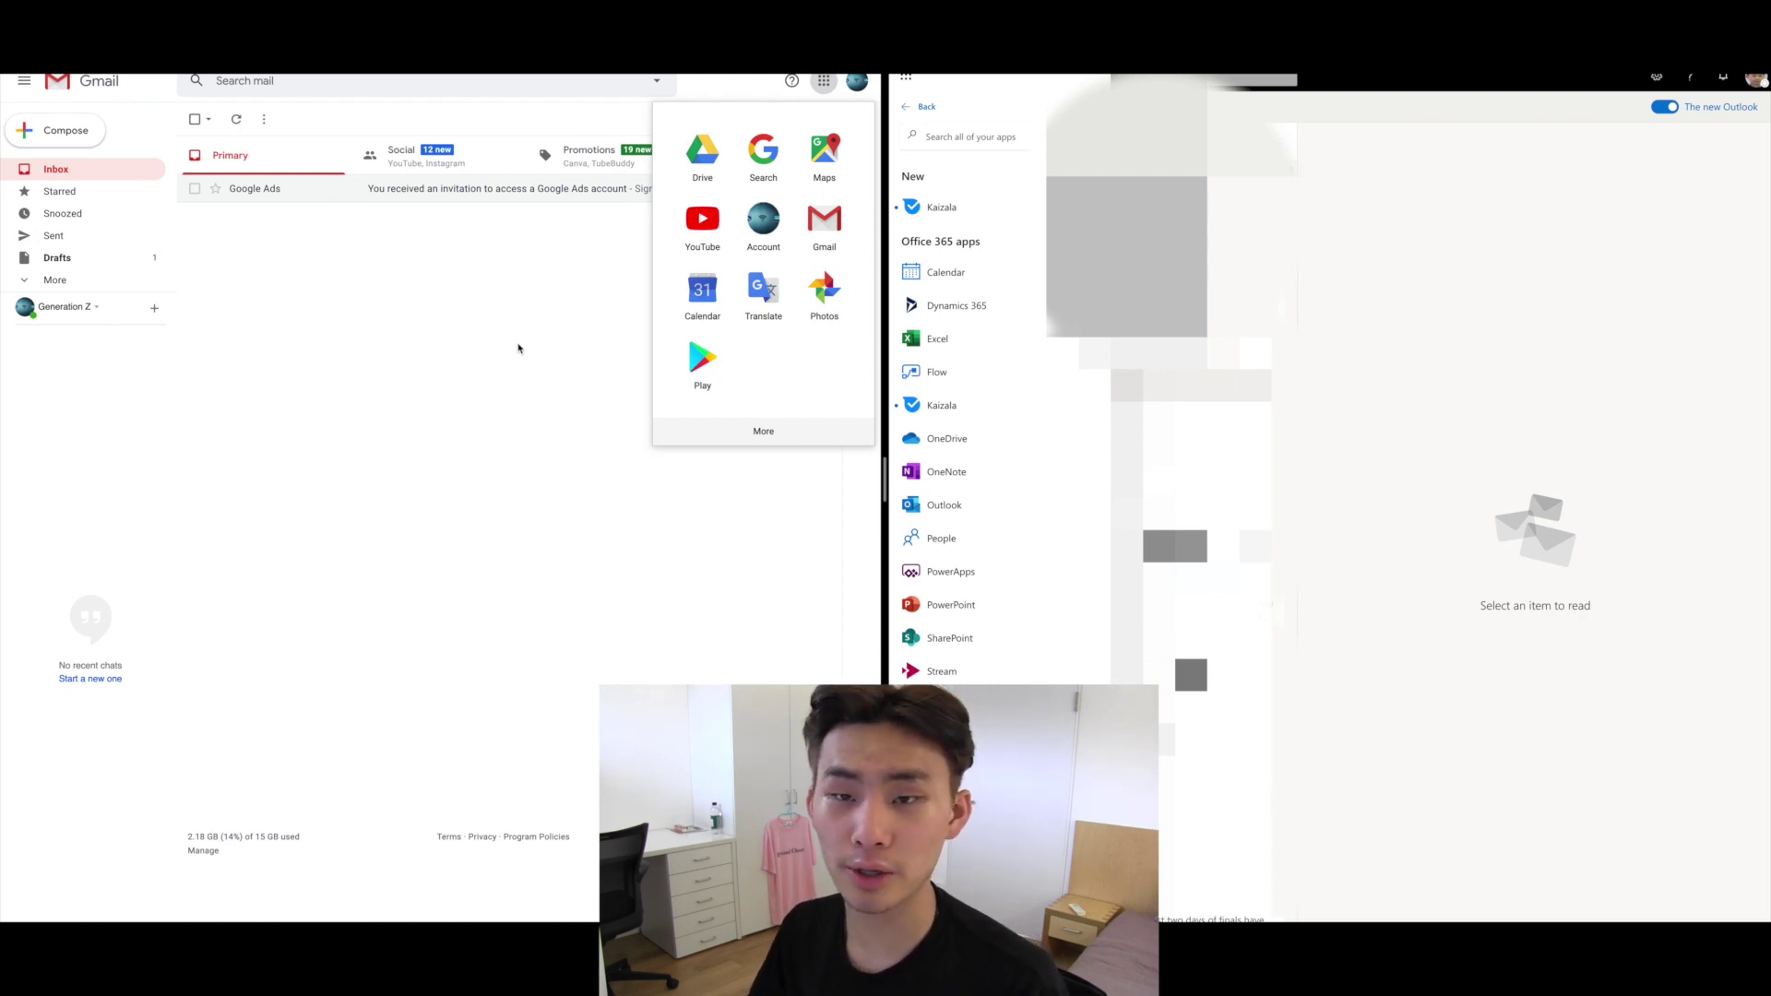
pyautogui.click(518, 349)
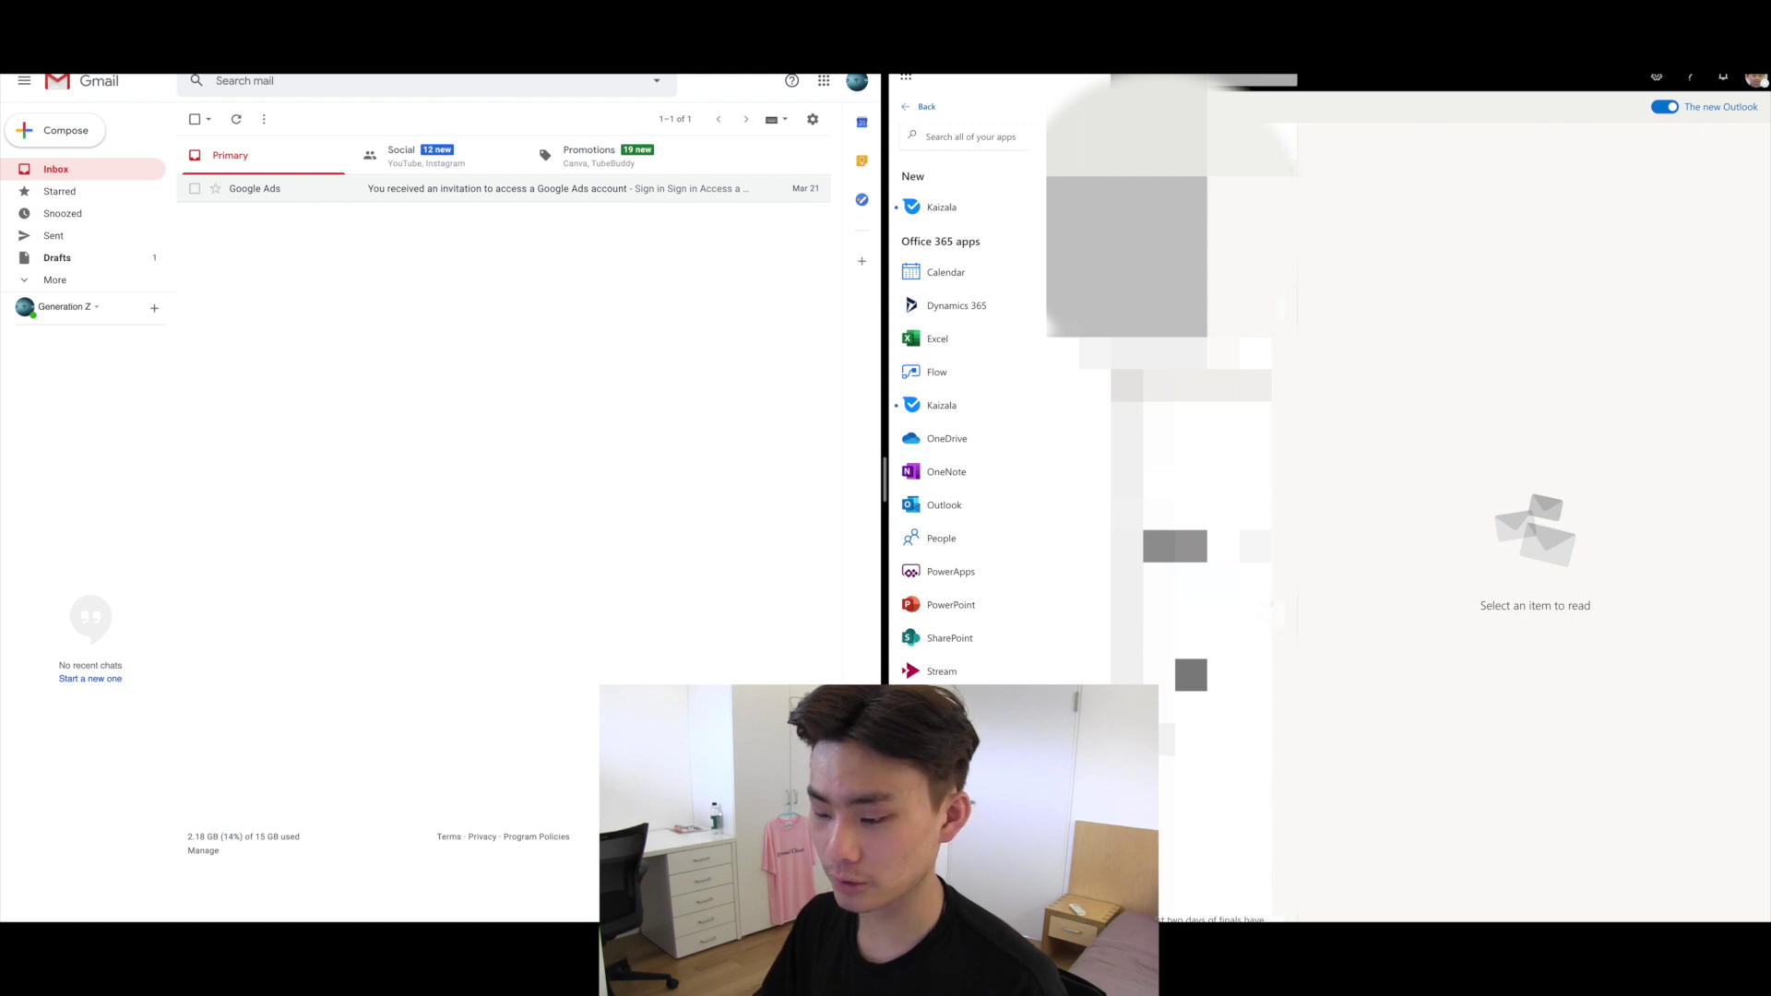
pyautogui.click(906, 108)
pyautogui.click(1479, 296)
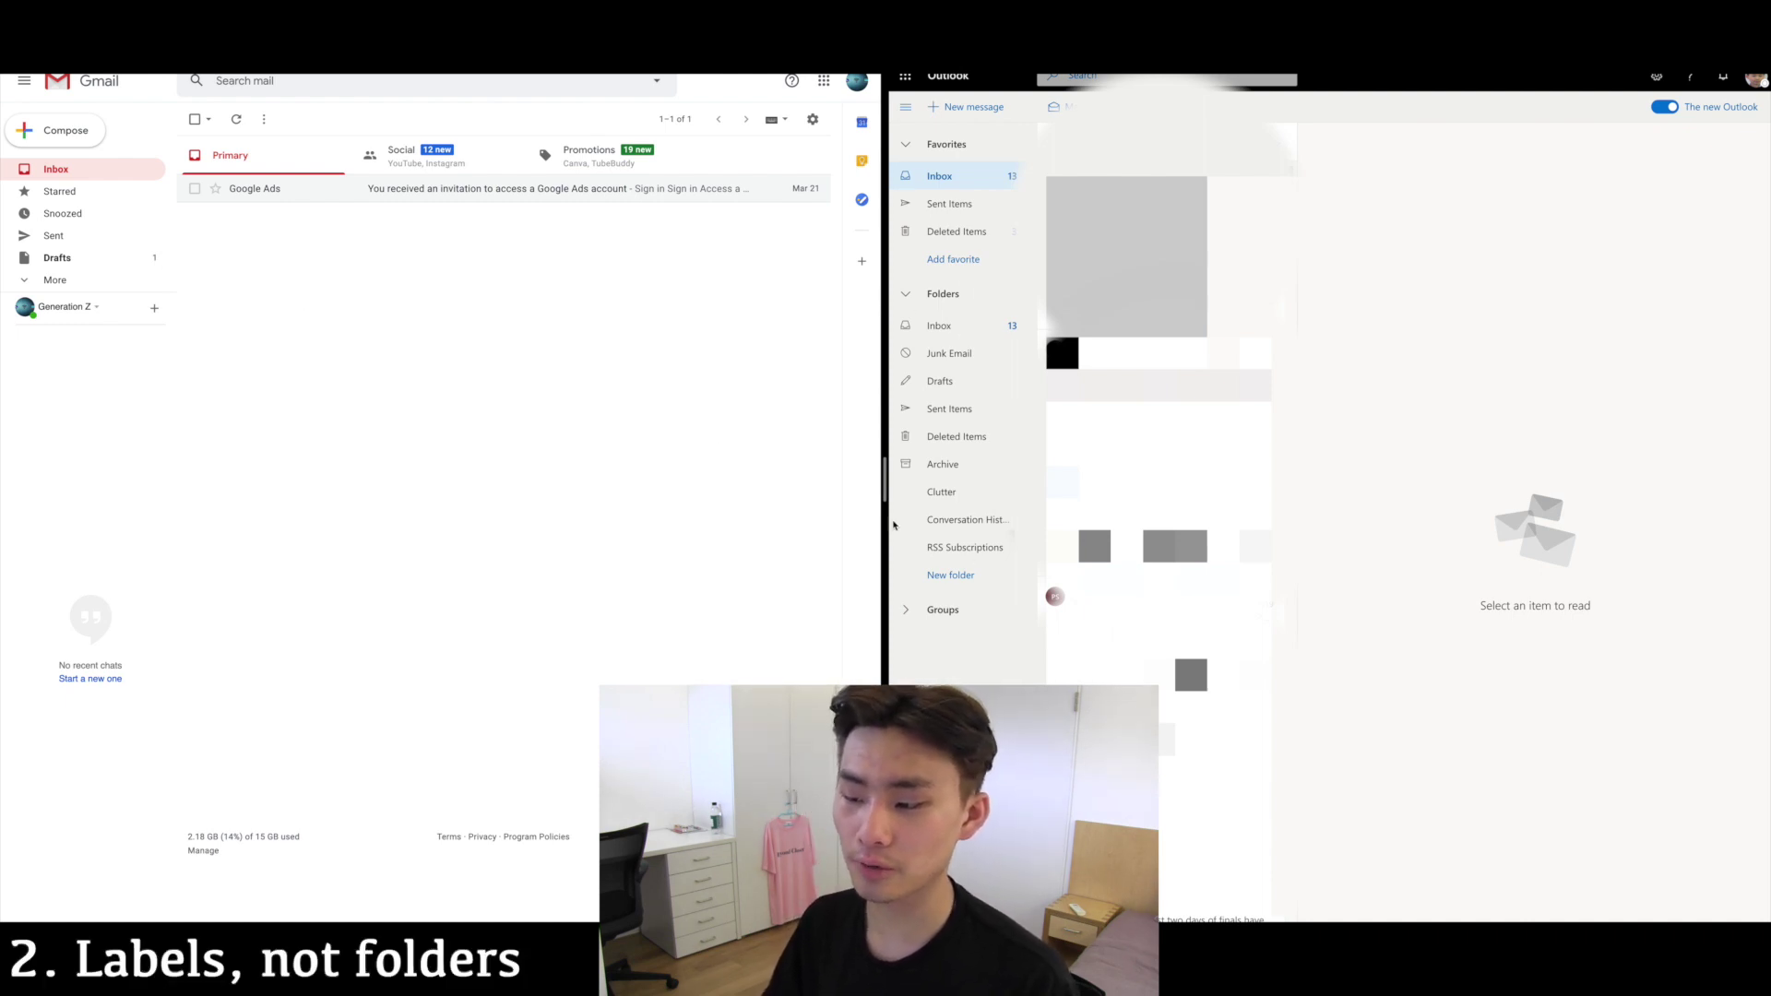
# Step: Go to Manage labels from the expanded sidebar list in Gmail
pyautogui.click(56, 280)
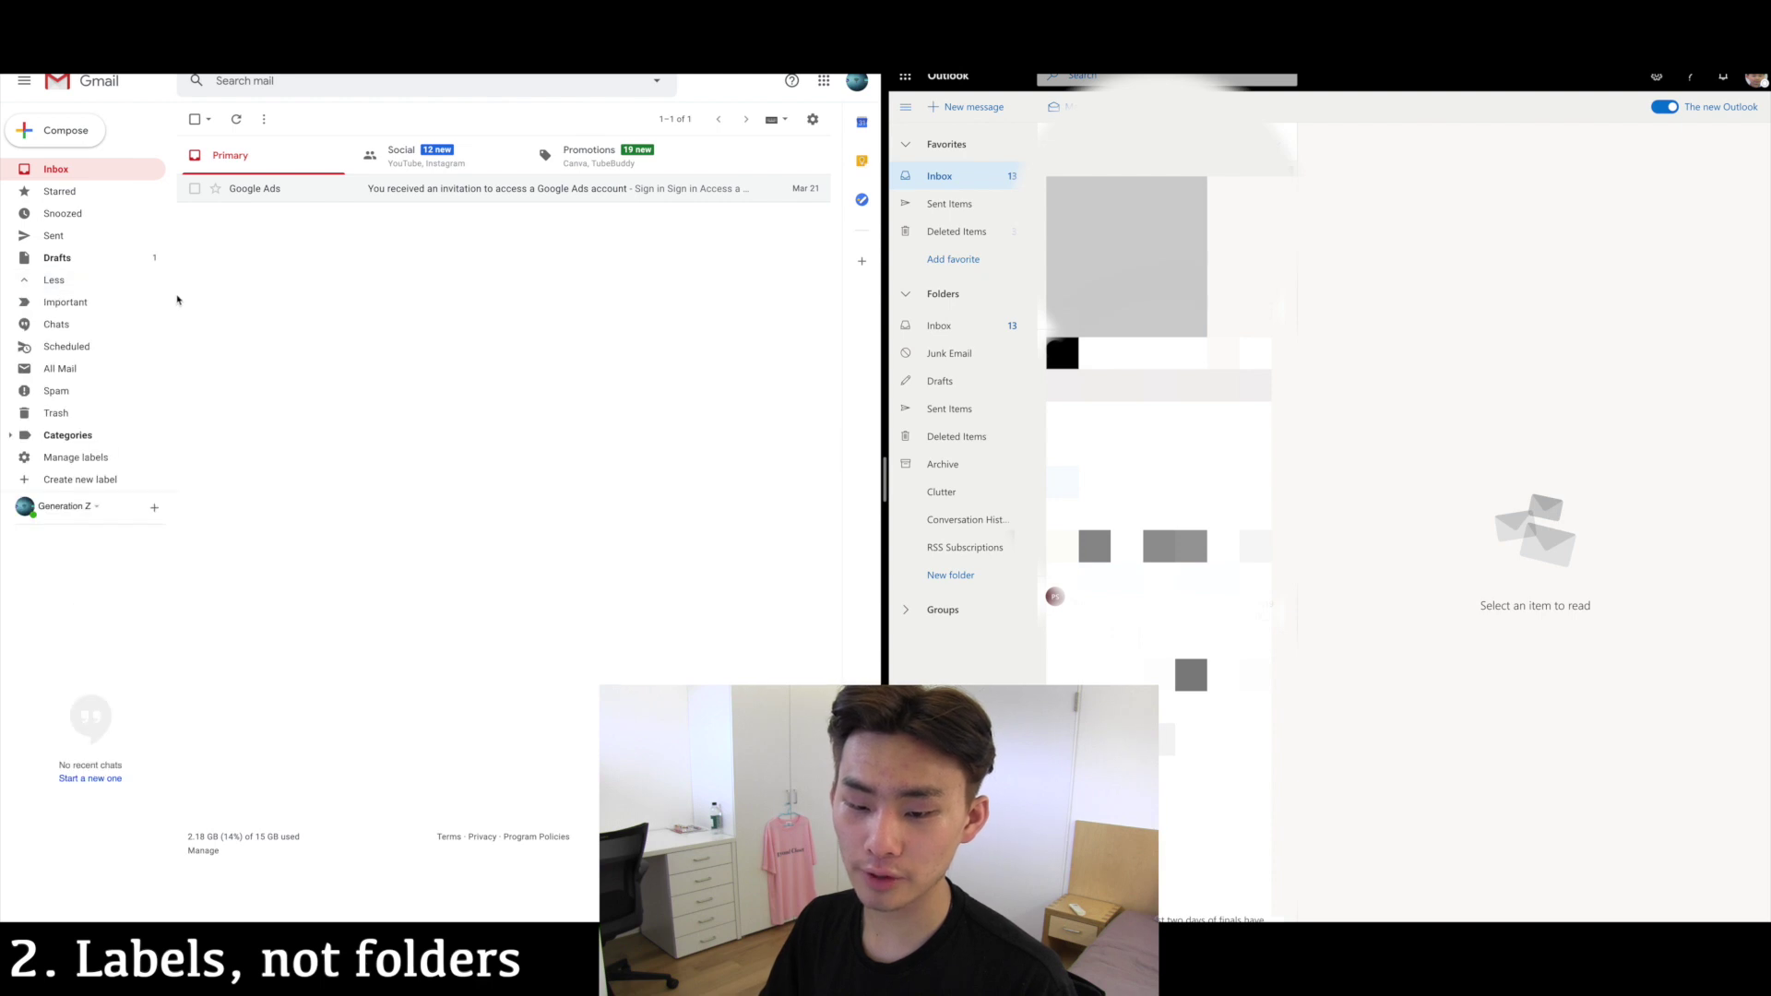
pyautogui.click(172, 454)
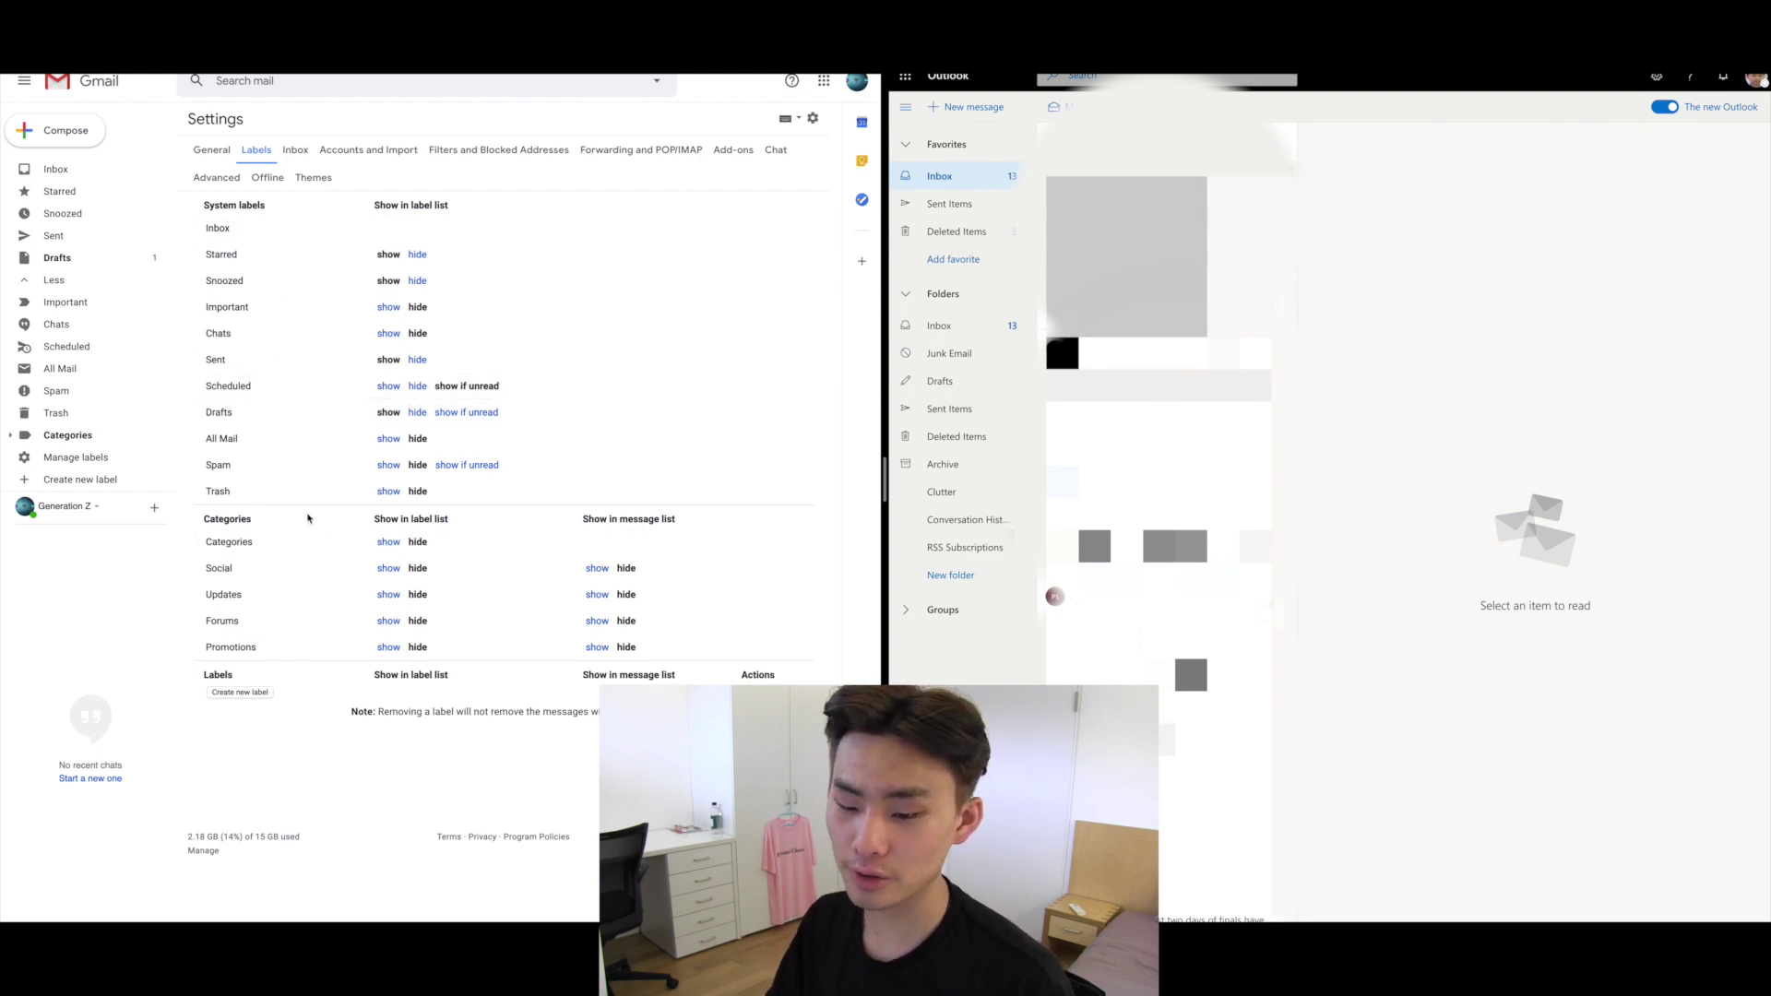
# Step: Start a new label named 'Emails I Never Want to See Again'
pyautogui.click(233, 694)
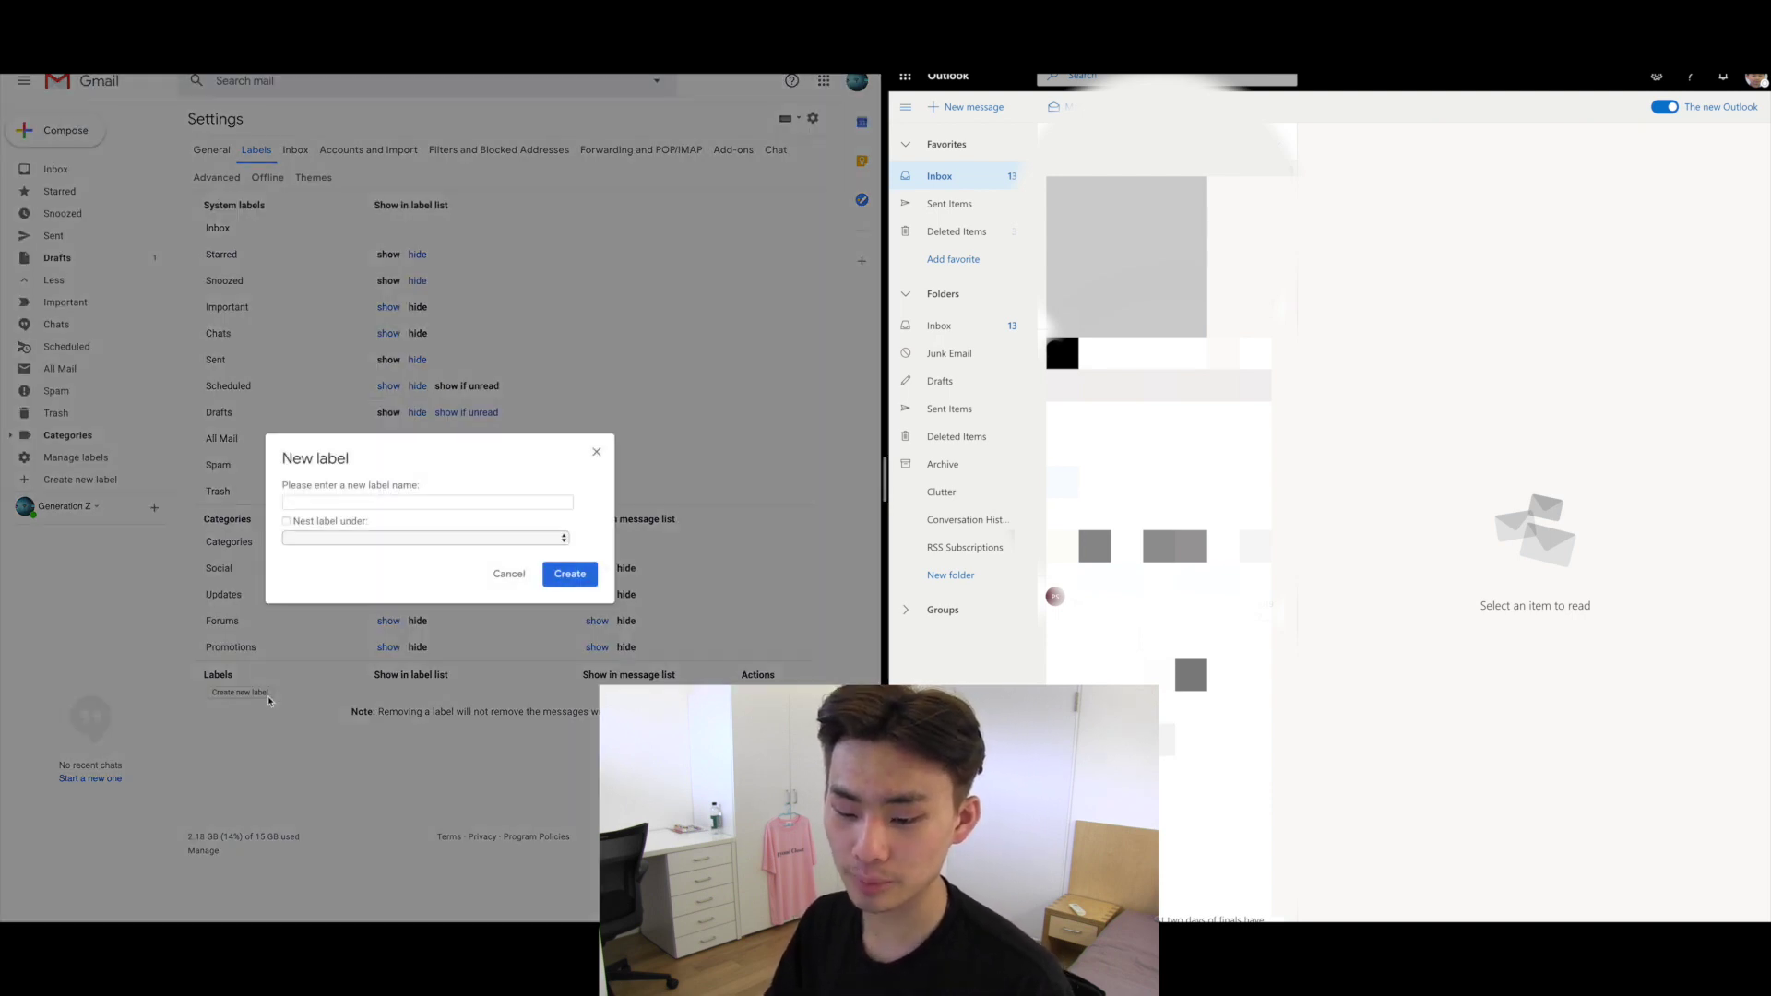
pyautogui.click(394, 501)
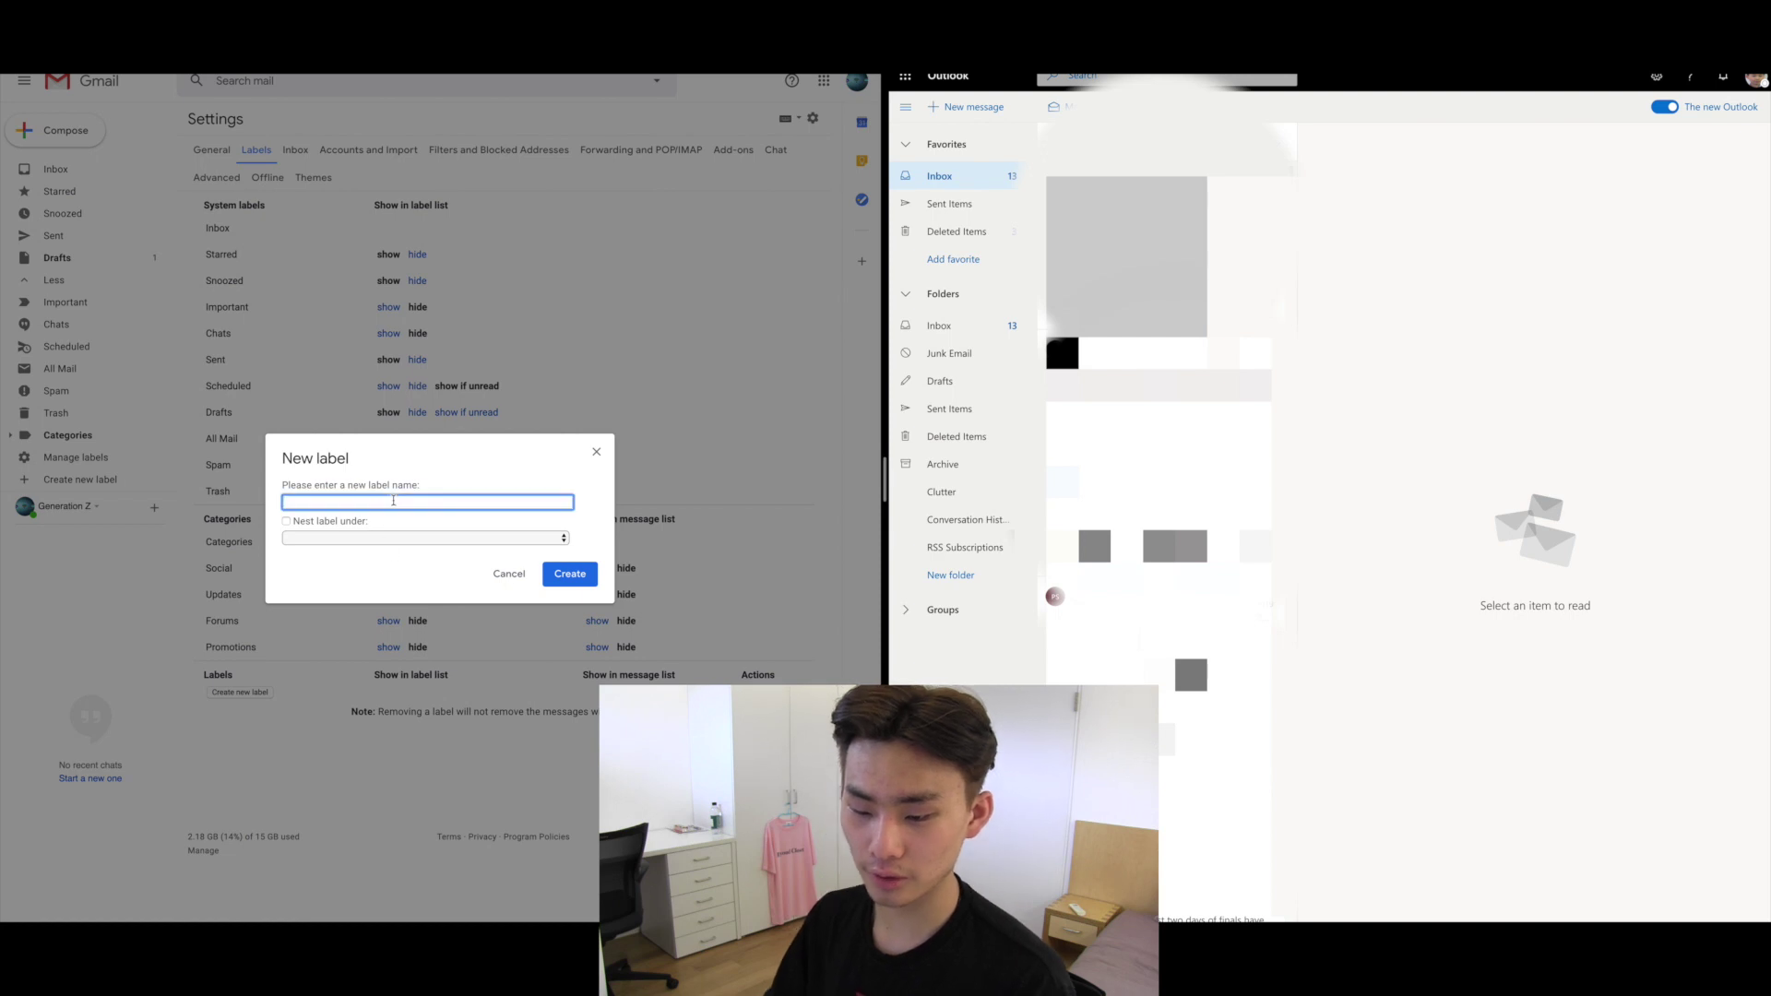
pyautogui.write('Email')
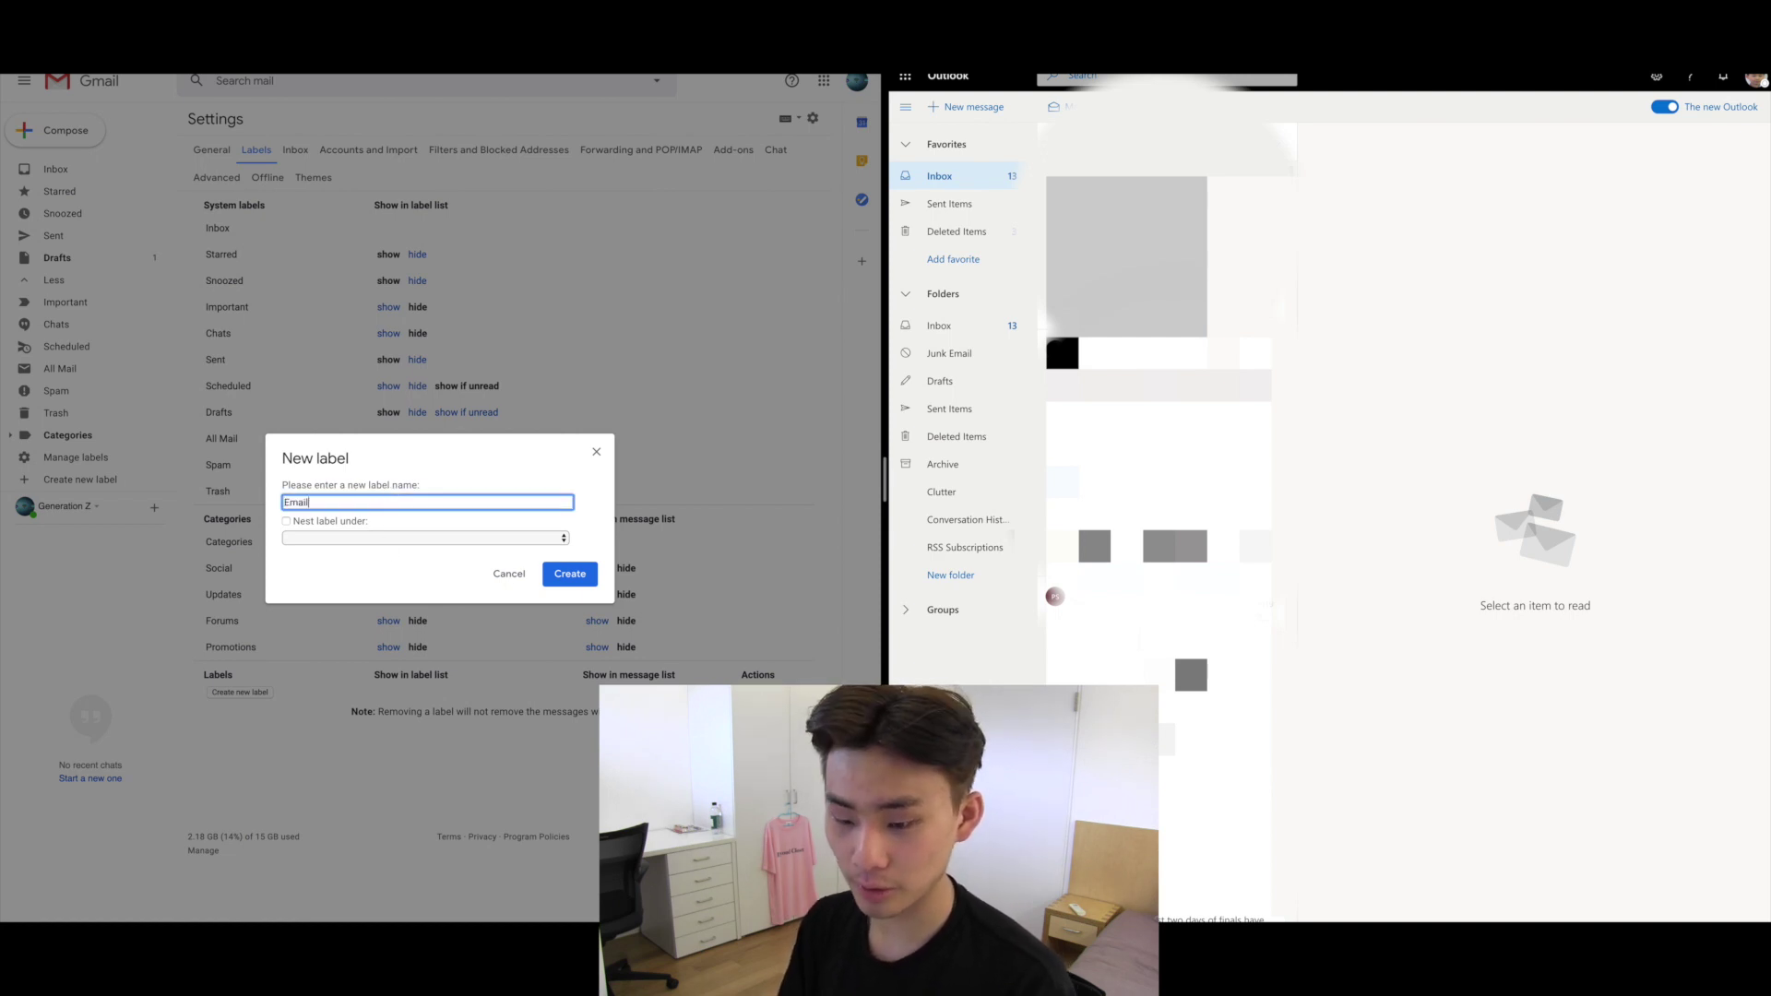
pyautogui.write('s I Never Want ')
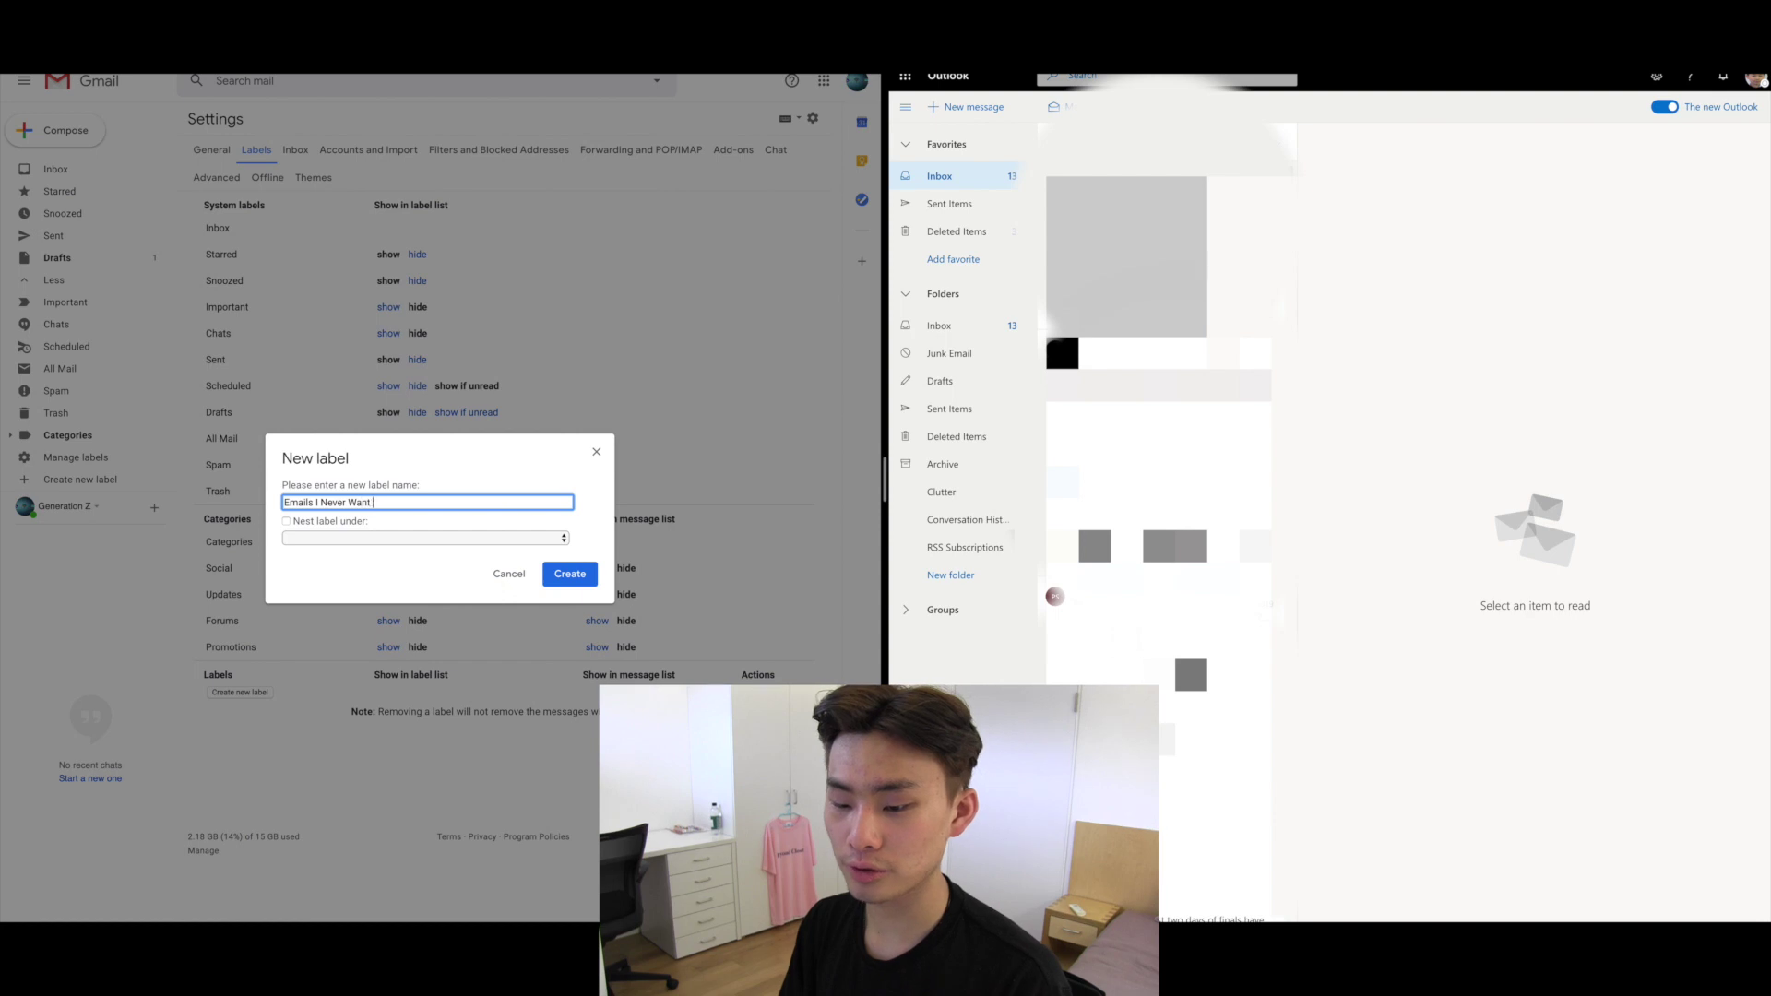
pyautogui.write('to See Again')
pyautogui.press('Tab')
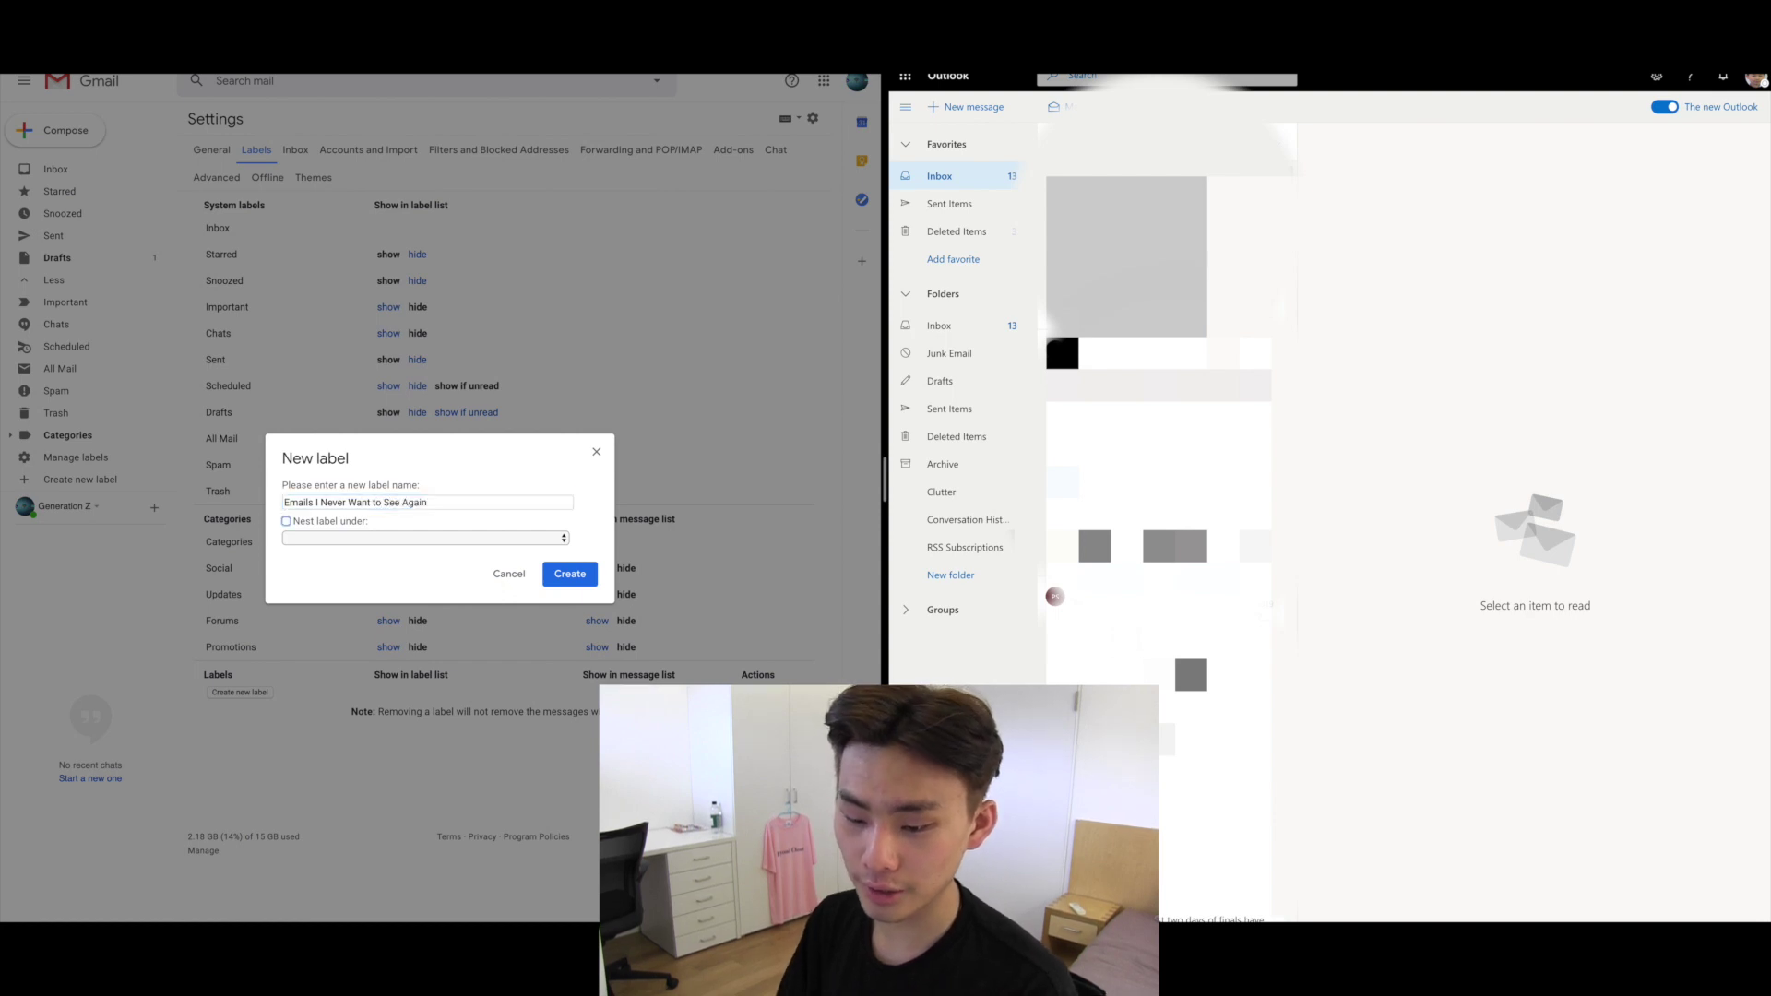
# Step: Create the label without nesting it under a parent, then begin removing it
pyautogui.click(339, 539)
pyautogui.click(314, 537)
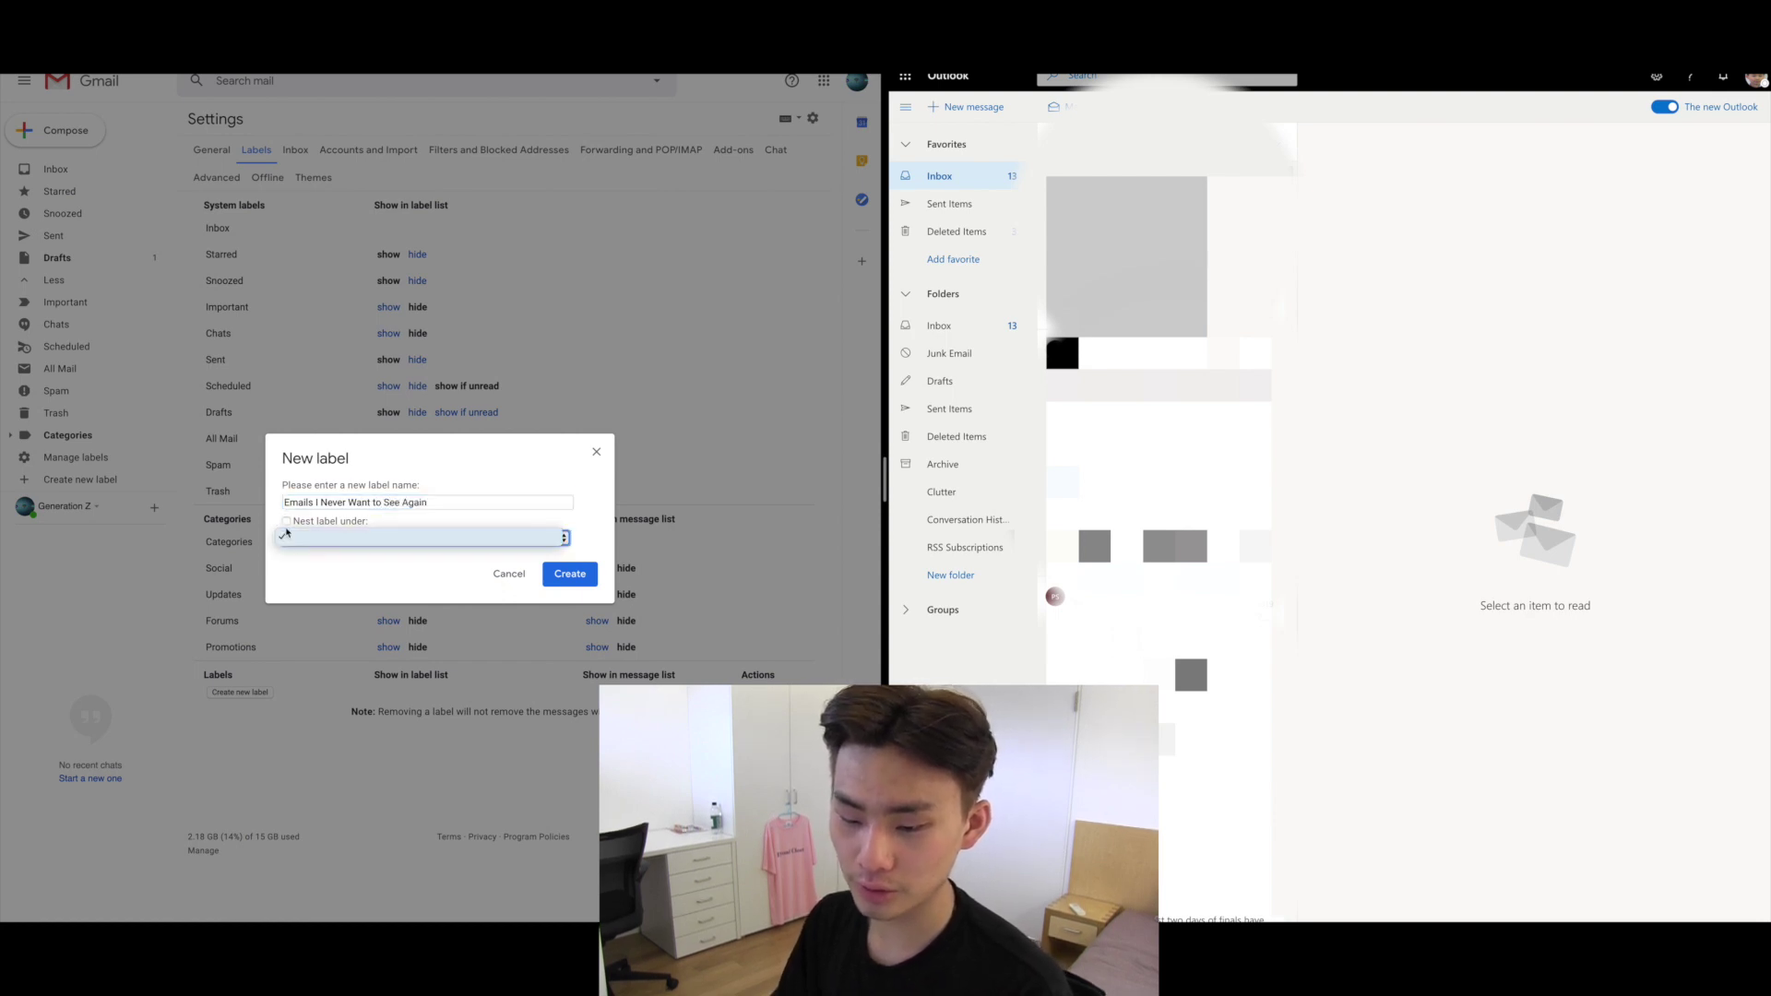
pyautogui.click(310, 537)
pyautogui.click(314, 540)
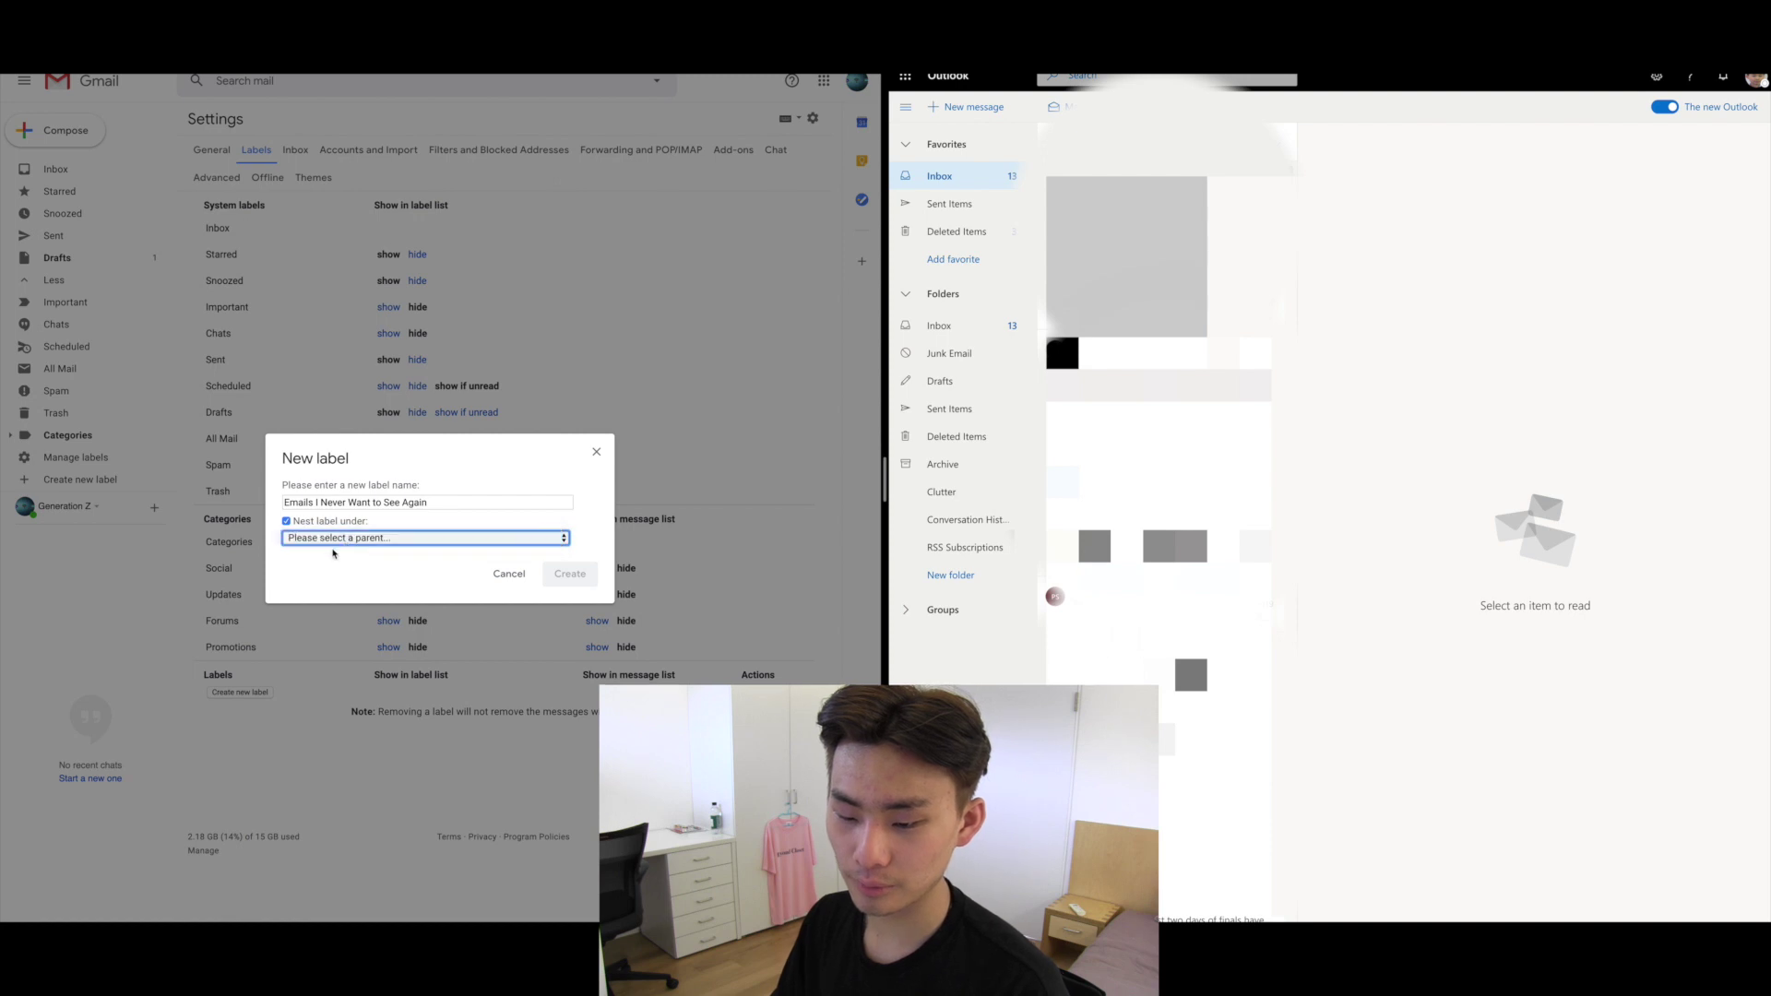
pyautogui.click(286, 522)
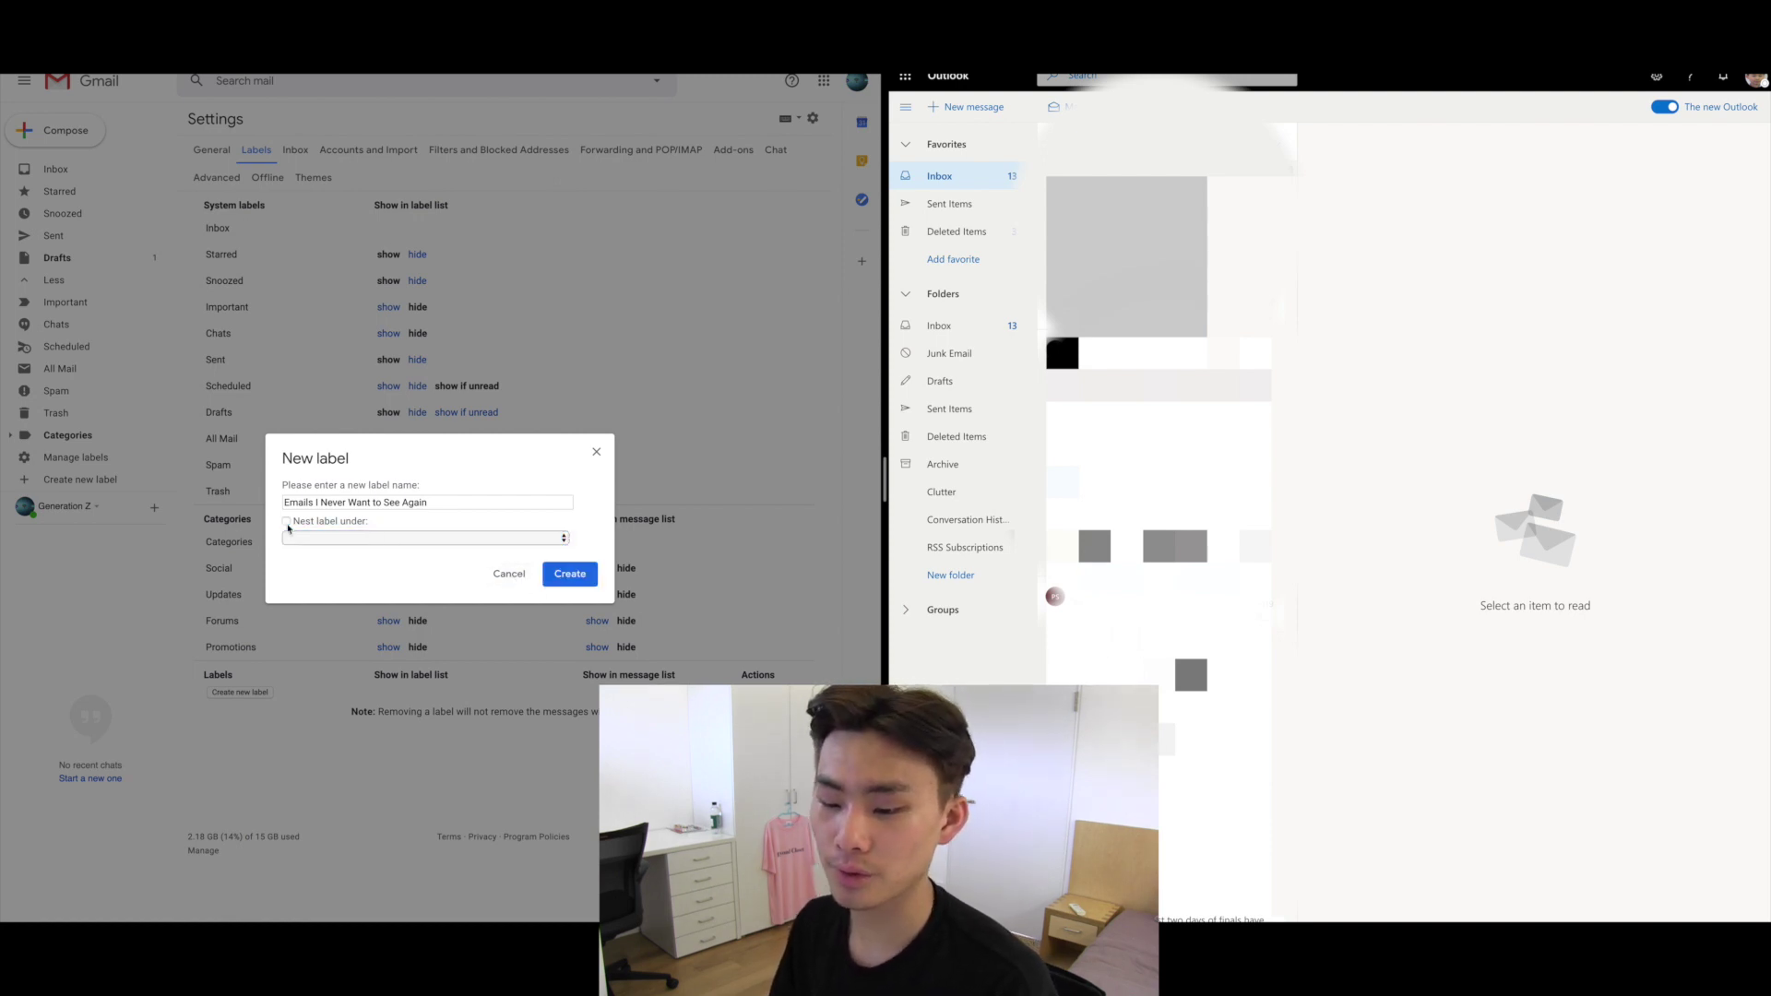
pyautogui.click(558, 574)
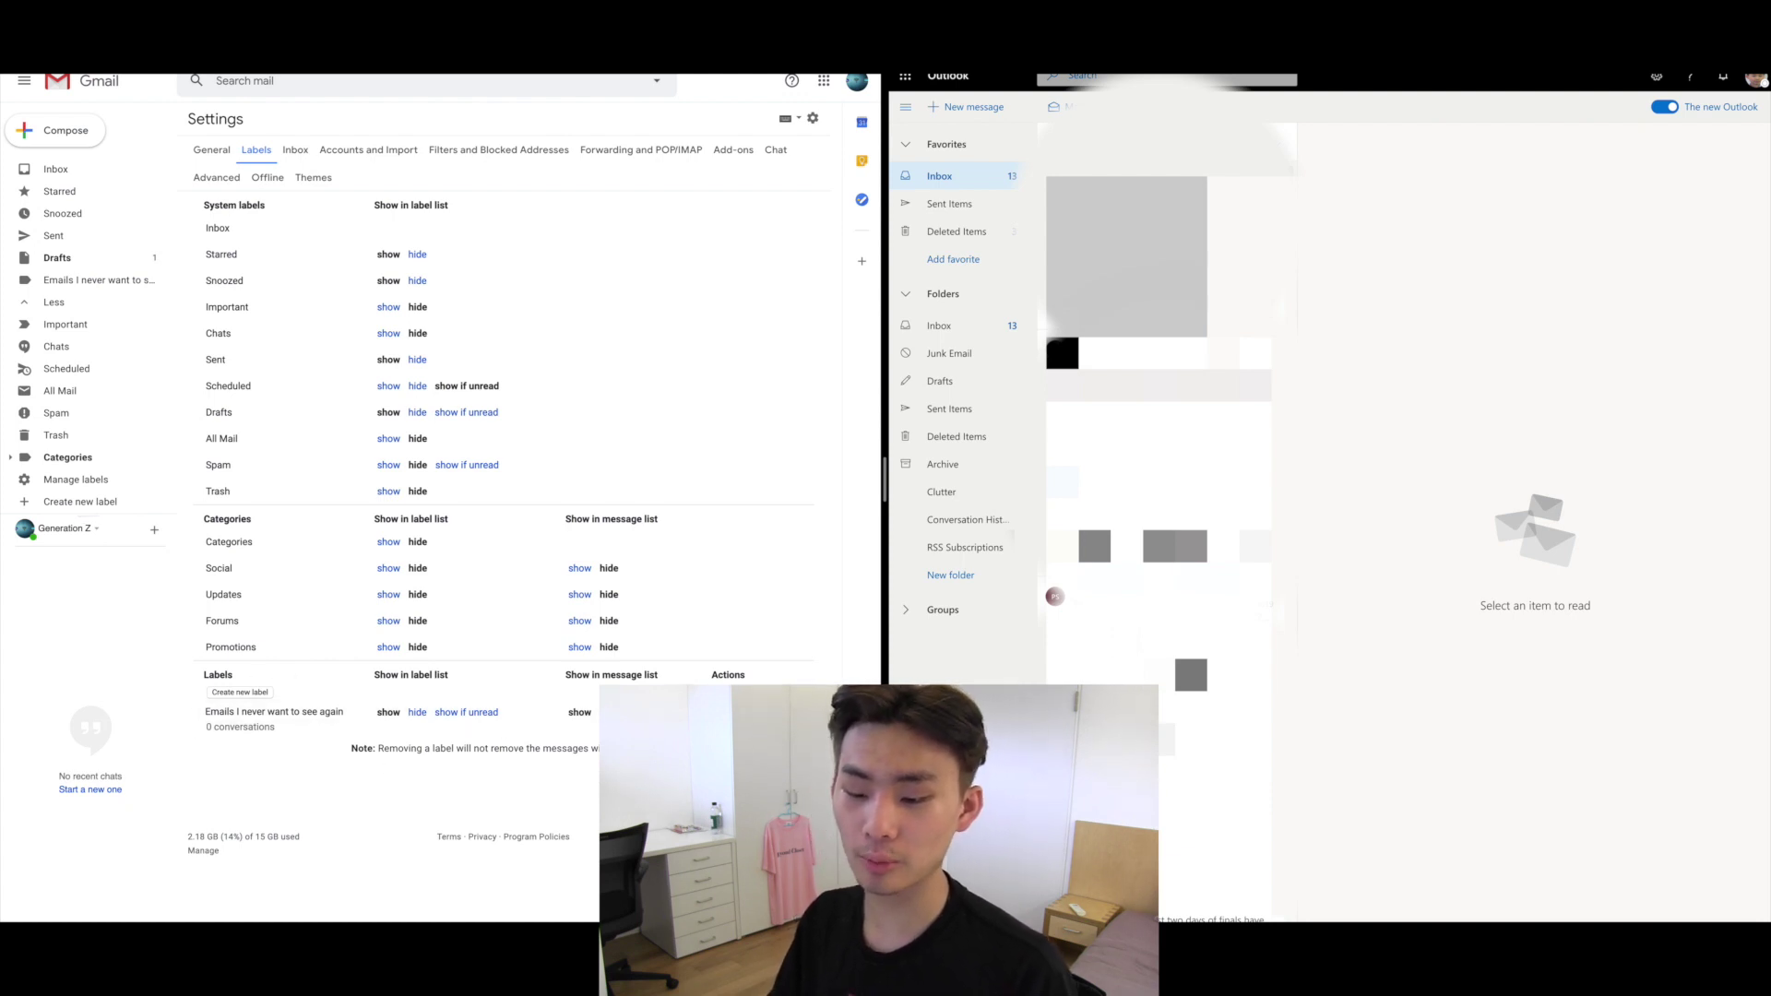
pyautogui.click(724, 713)
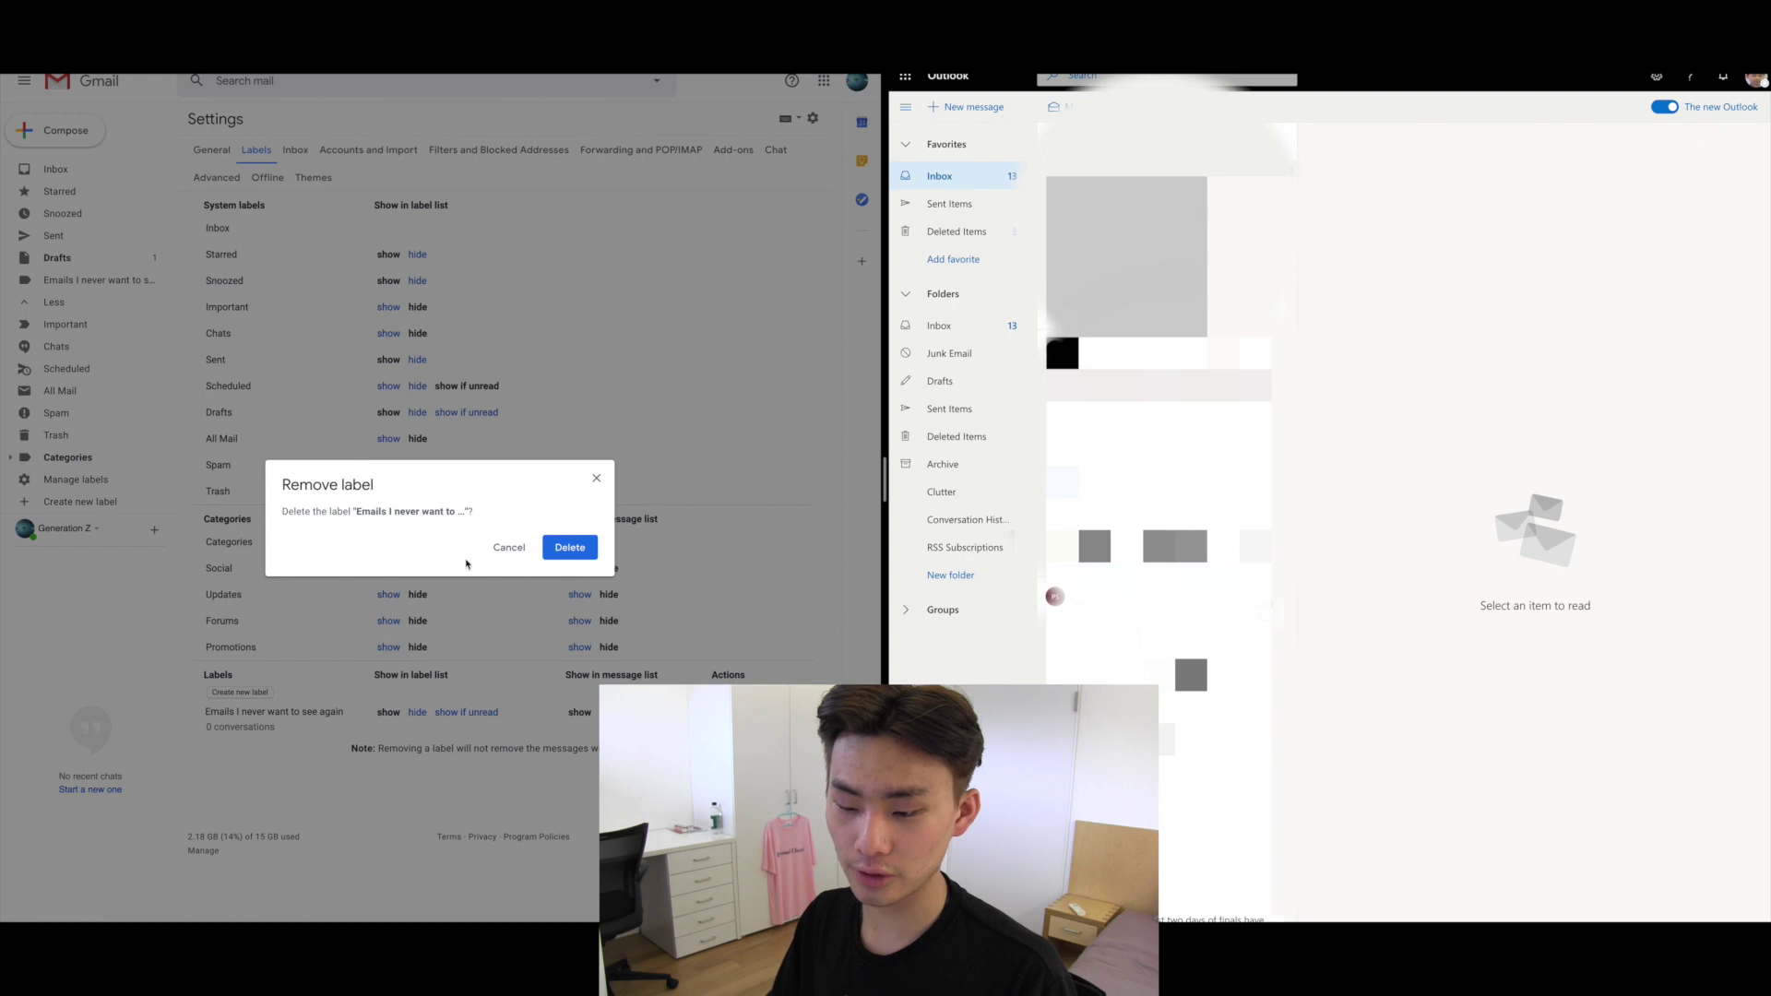